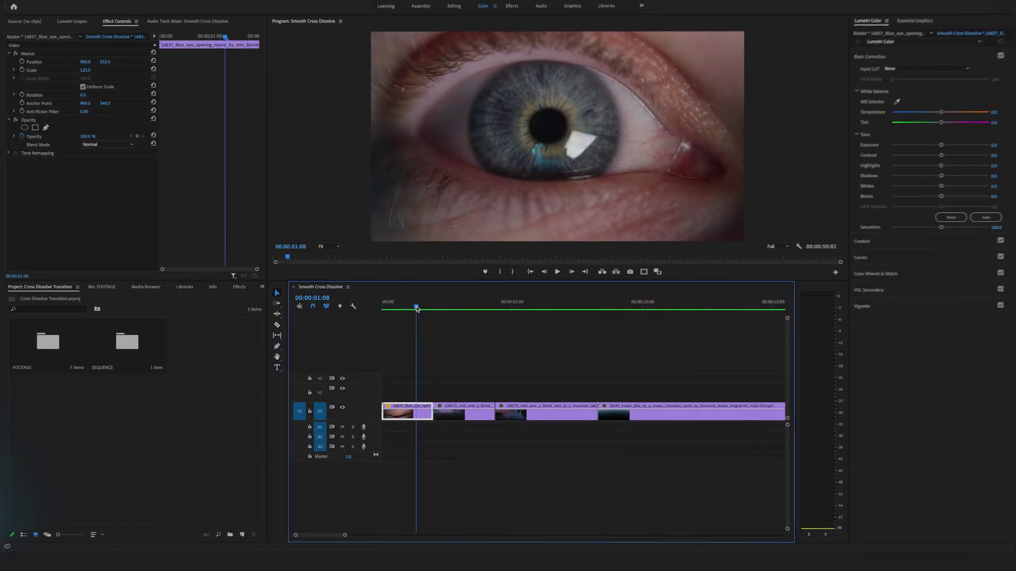
Apply the default cross dissolve at the eye-to-forest cut and play it back.
{"action": "left_click_drag", "start_coordinate": [416, 309], "coordinate": [418, 313]}
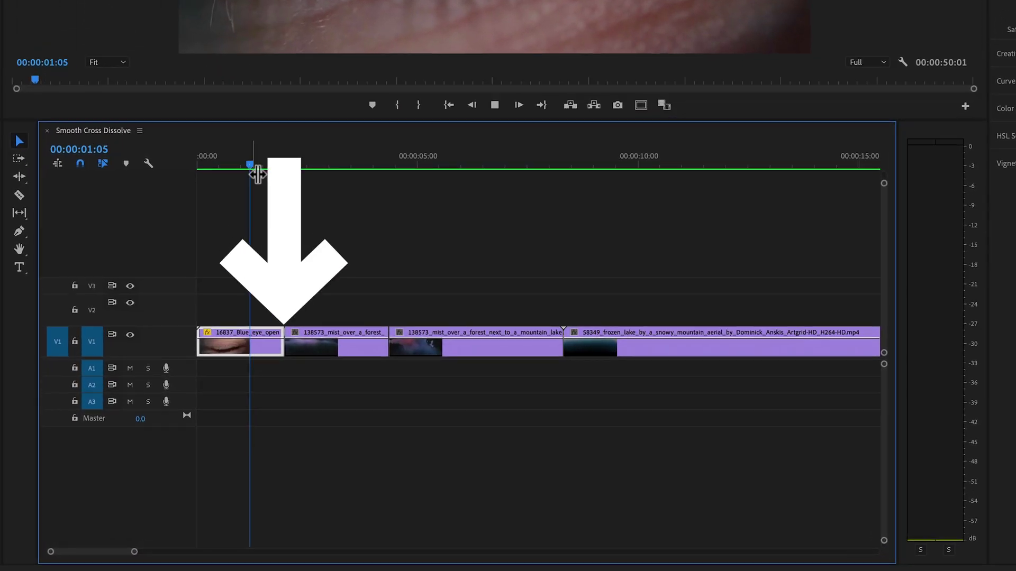
{"action": "mouse_move", "coordinate": [258, 174]}
{"action": "left_mouse_down"}
{"action": "mouse_move", "coordinate": [272, 171]}
{"action": "mouse_move", "coordinate": [254, 170]}
{"action": "left_mouse_up"}
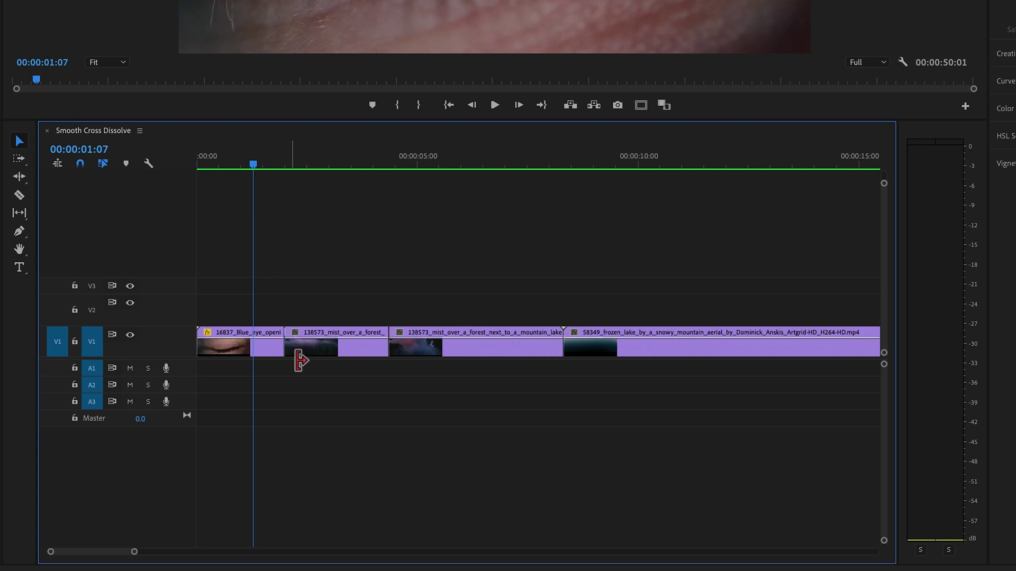
{"action": "right_click", "coordinate": [295, 351]}
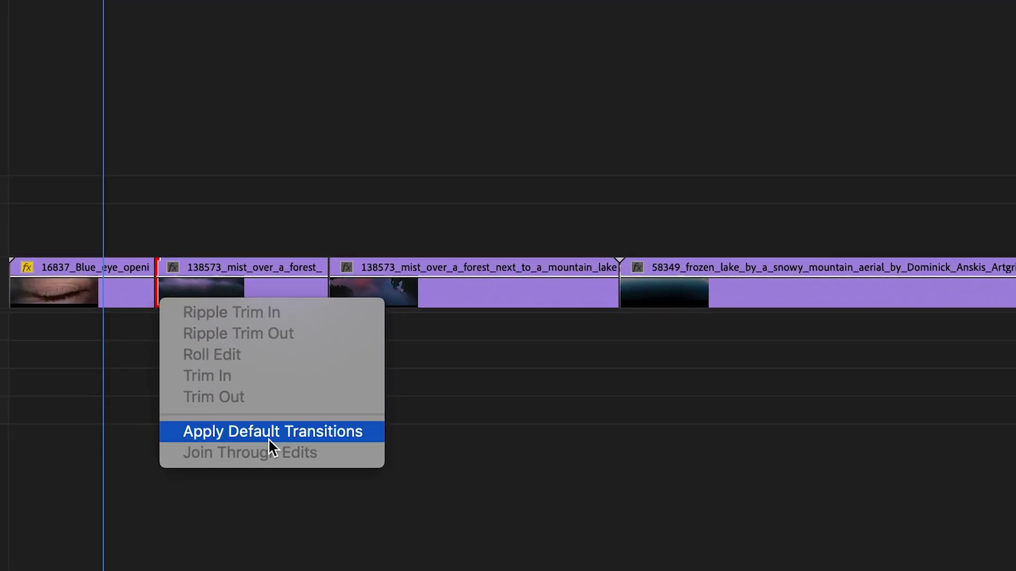
{"action": "left_click", "coordinate": [279, 433]}
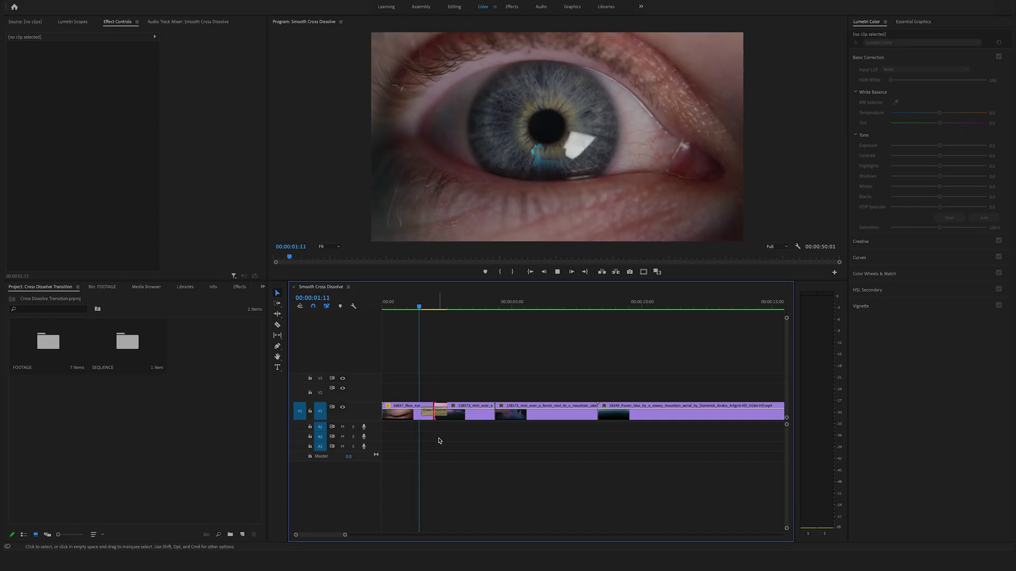
{"action": "left_click", "coordinate": [441, 418]}
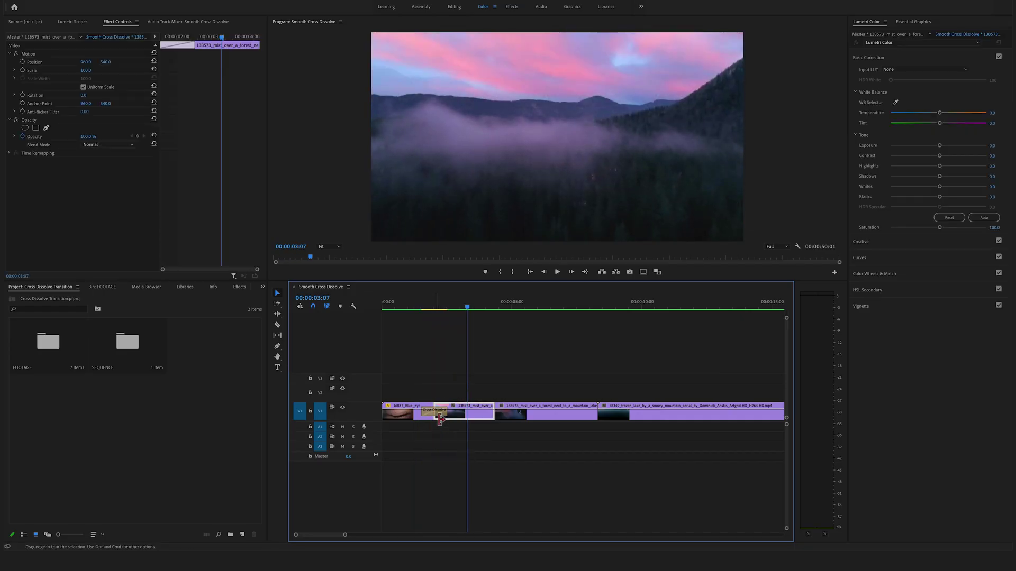
Select both clips around the eye-to-forest cut, add a dissolve with Cmd+D, and preview.
{"action": "left_click", "coordinate": [416, 307]}
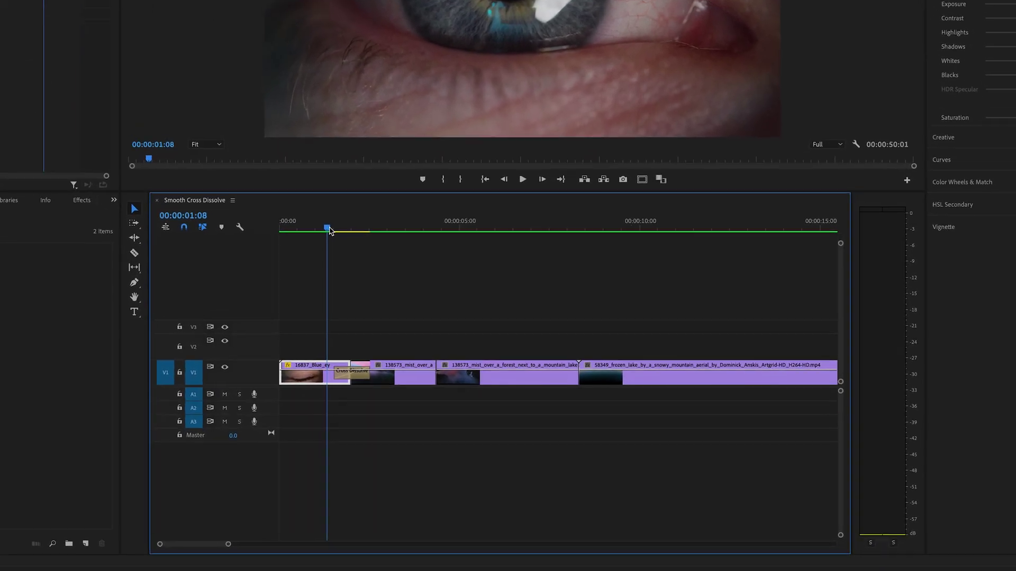
{"action": "left_click_drag", "start_coordinate": [373, 345], "coordinate": [348, 366]}
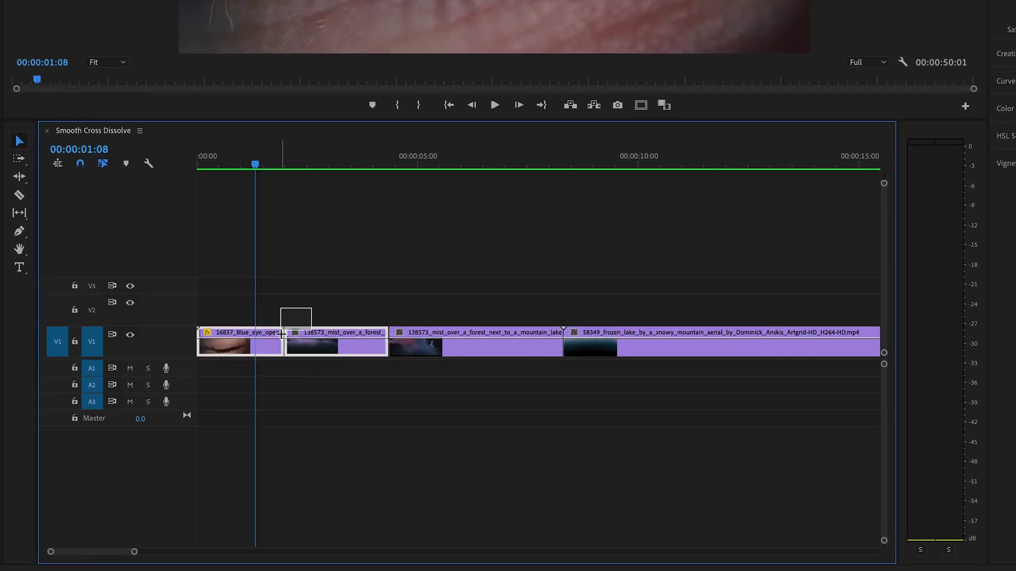
{"action": "left_click_drag", "start_coordinate": [282, 334], "coordinate": [263, 353]}
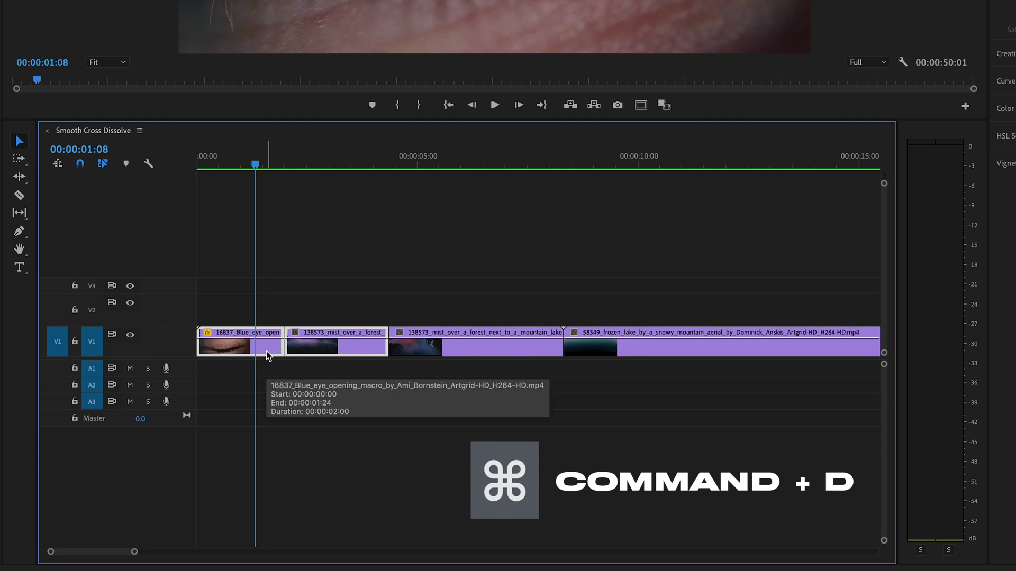
{"action": "key", "text": "super+d"}
{"action": "key", "text": "space"}
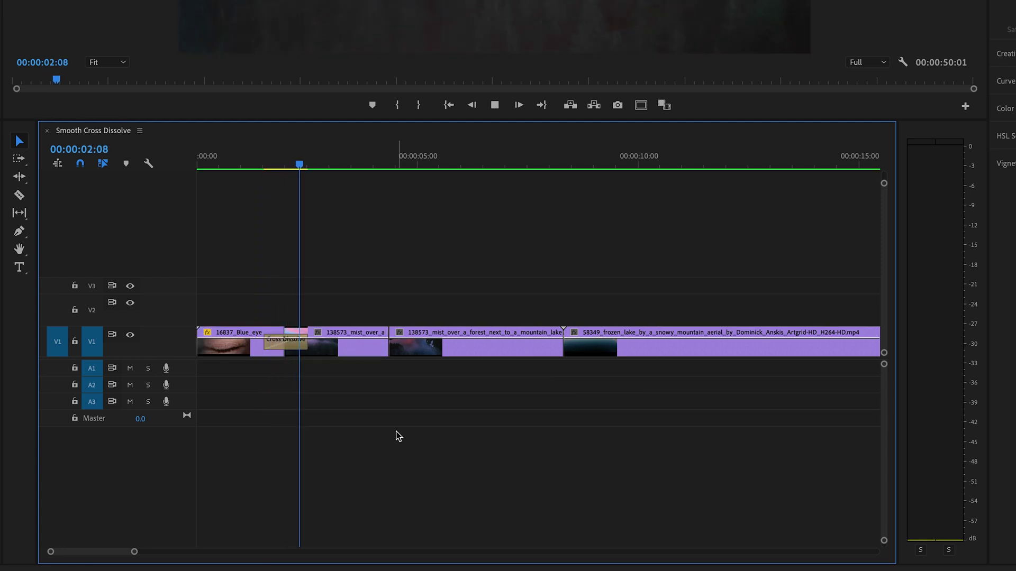
{"action": "left_click", "coordinate": [351, 345]}
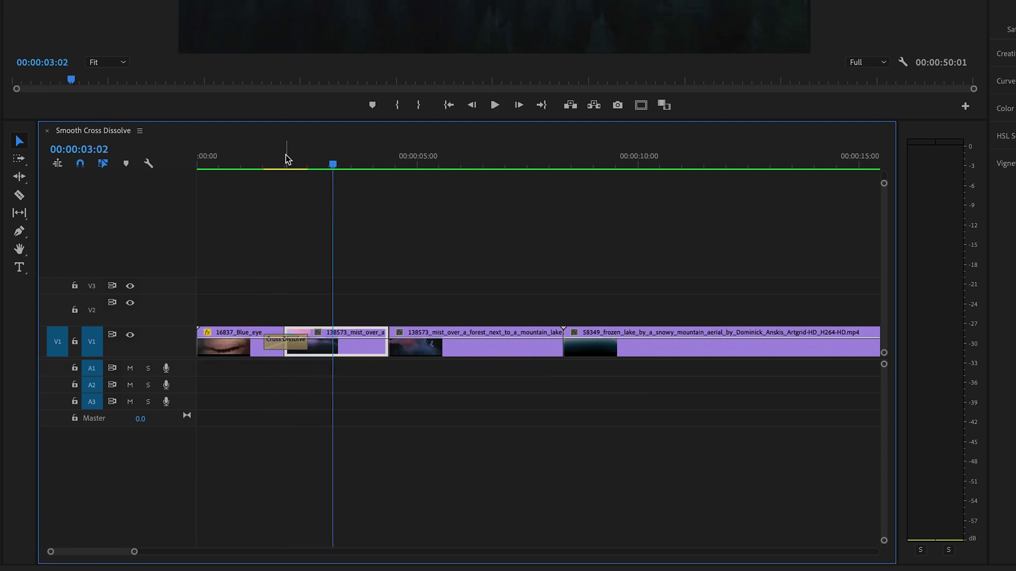
{"action": "left_click_drag", "start_coordinate": [285, 159], "coordinate": [320, 161]}
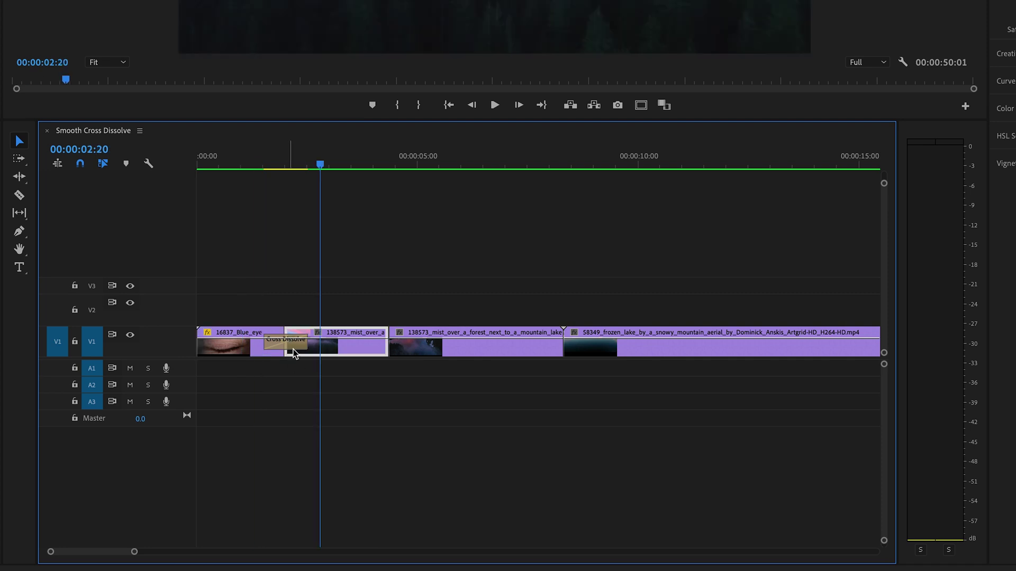
Set the Cross Dissolve duration to 2 seconds and trim its left edge.
{"action": "double_click", "coordinate": [286, 345]}
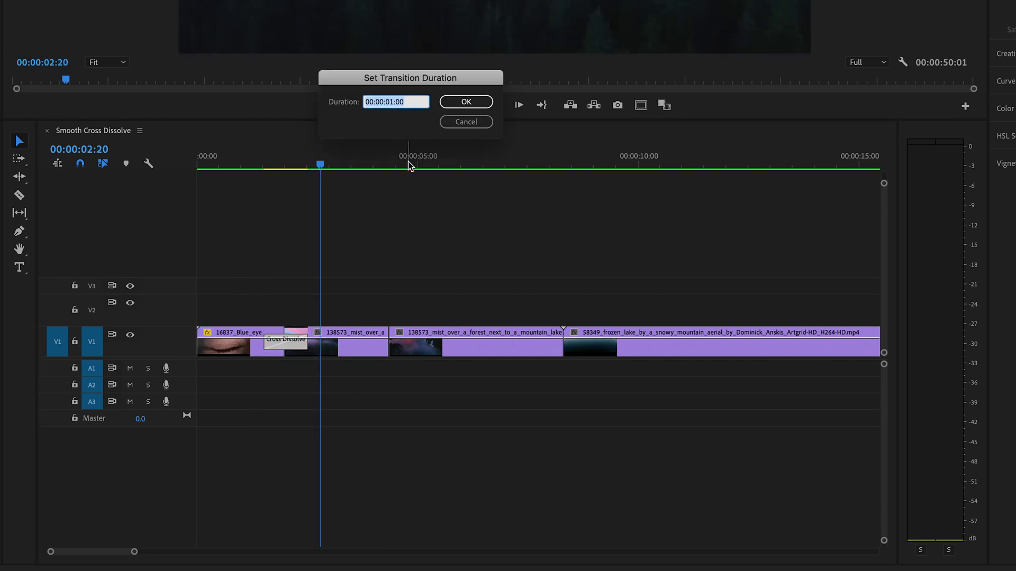
{"action": "key", "text": "Right"}
{"action": "key", "text": "Left"}
{"action": "key", "text": "Left"}
{"action": "key", "text": "Left"}
{"action": "key", "text": "BackSpace"}
{"action": "type", "text": "2"}
{"action": "key", "text": "Return"}
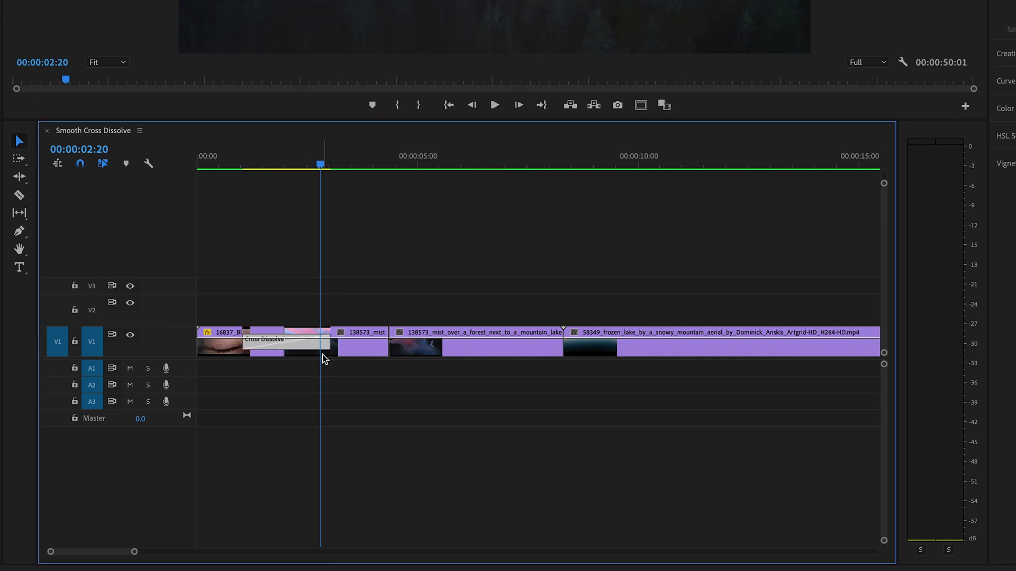
{"action": "left_click_drag", "start_coordinate": [256, 349], "coordinate": [228, 352]}
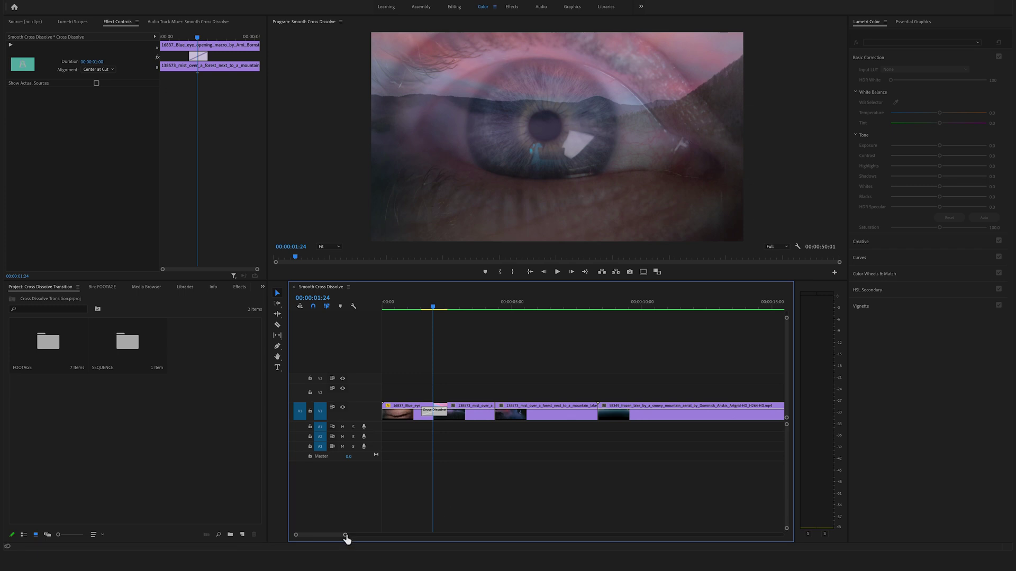
Add default dissolves to every V1 cut, accept the Insufficient media alert, and scrub through.
{"action": "left_click_drag", "start_coordinate": [346, 536], "coordinate": [422, 535]}
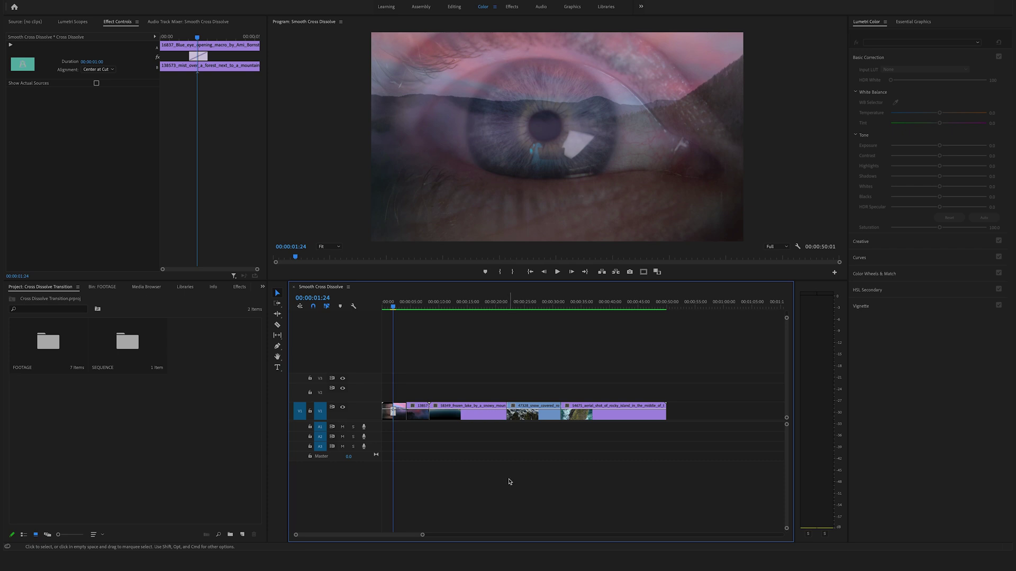
{"action": "left_click_drag", "start_coordinate": [622, 373], "coordinate": [414, 433]}
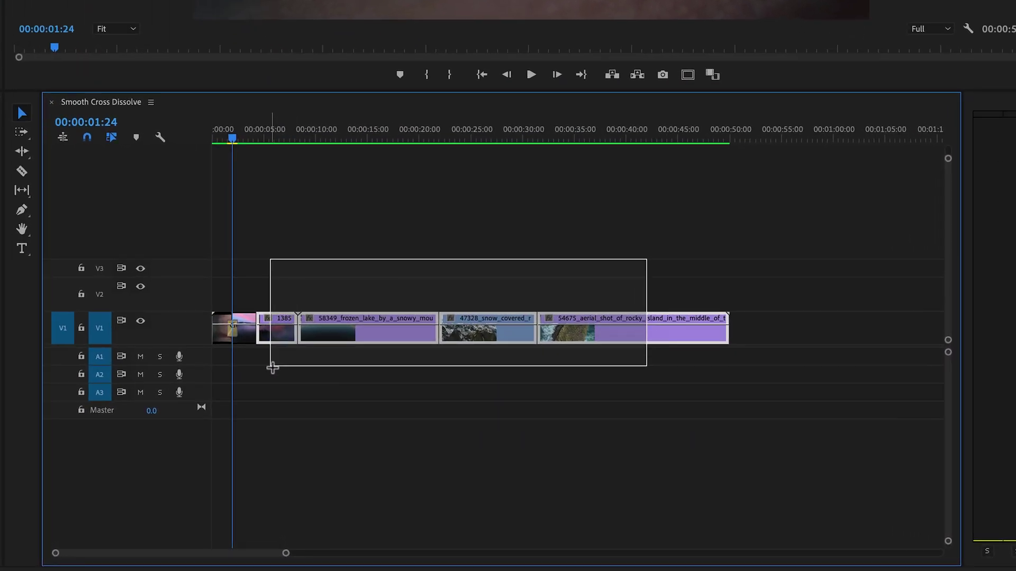
{"action": "left_click_drag", "start_coordinate": [272, 368], "coordinate": [249, 365]}
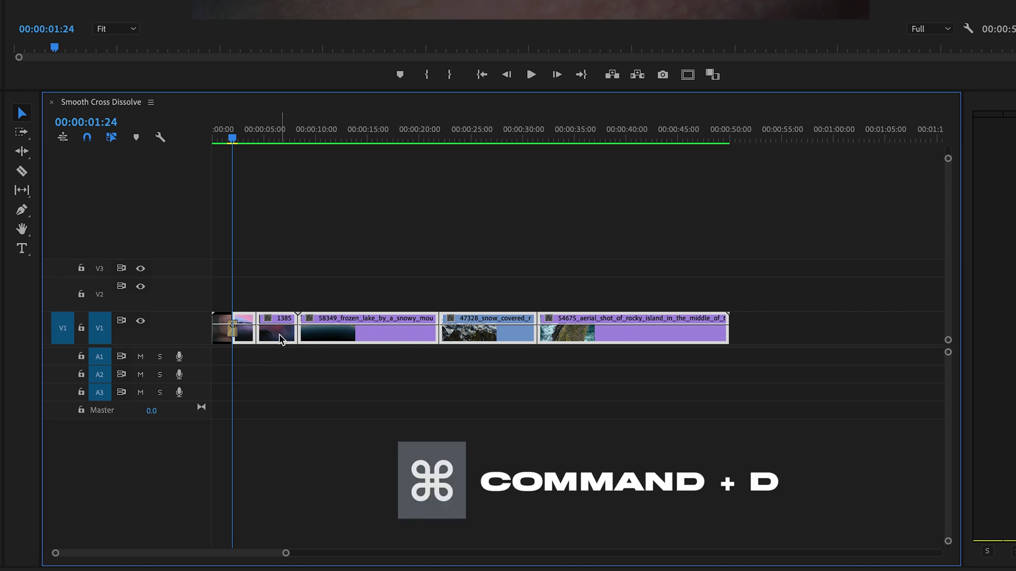
{"action": "key", "text": "super+d"}
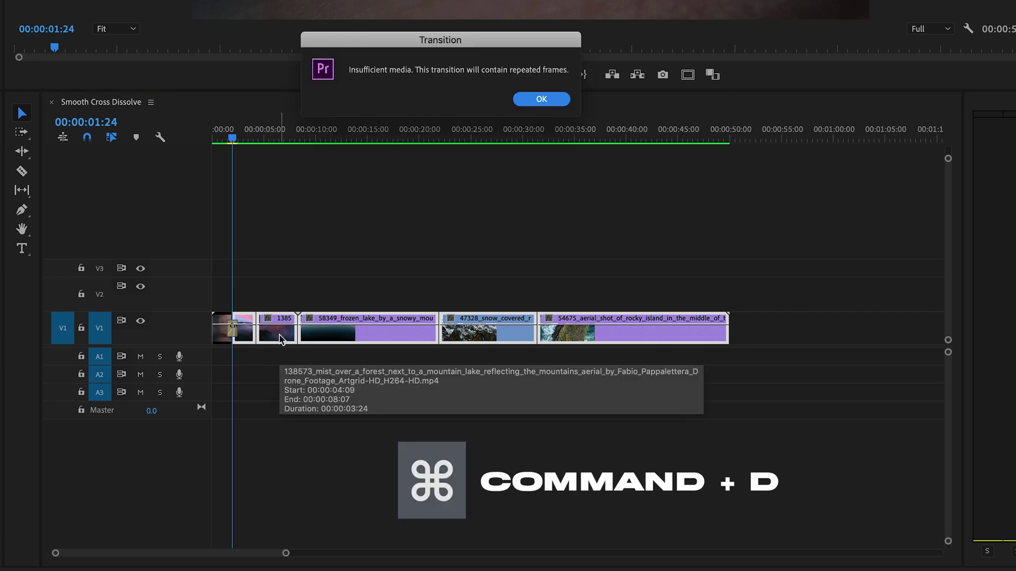
{"action": "left_click", "coordinate": [541, 99]}
{"action": "mouse_move", "coordinate": [476, 138]}
{"action": "left_mouse_down"}
{"action": "mouse_move", "coordinate": [424, 138]}
{"action": "mouse_move", "coordinate": [480, 142]}
{"action": "left_mouse_up"}
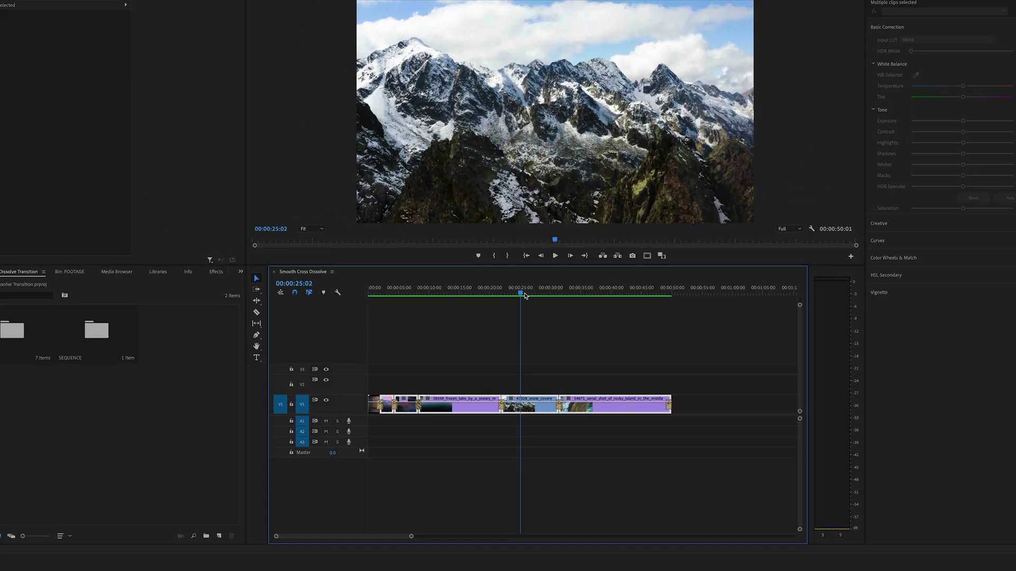
{"action": "left_click_drag", "start_coordinate": [525, 295], "coordinate": [471, 310]}
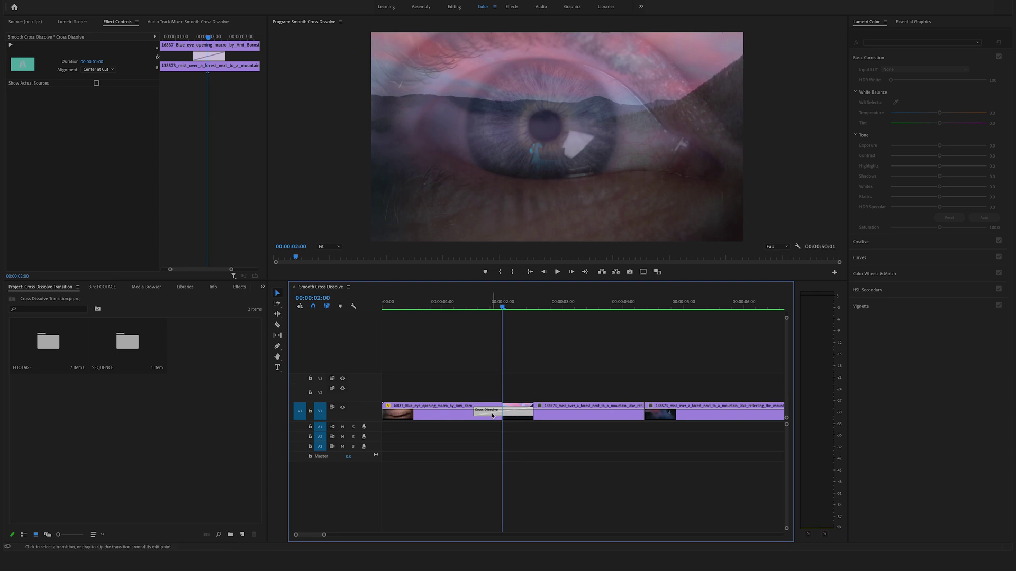
Delete the eye-to-forest dissolve, reapply the default transition, and check its duration.
{"action": "key", "text": "Delete"}
{"action": "right_click", "coordinate": [503, 414]}
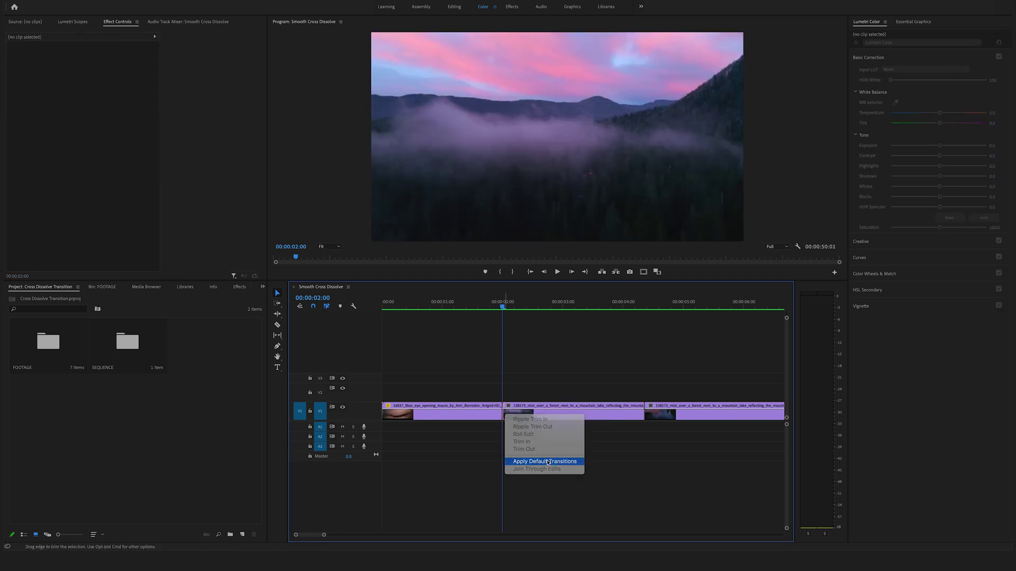
{"action": "left_click", "coordinate": [548, 462]}
{"action": "double_click", "coordinate": [501, 413]}
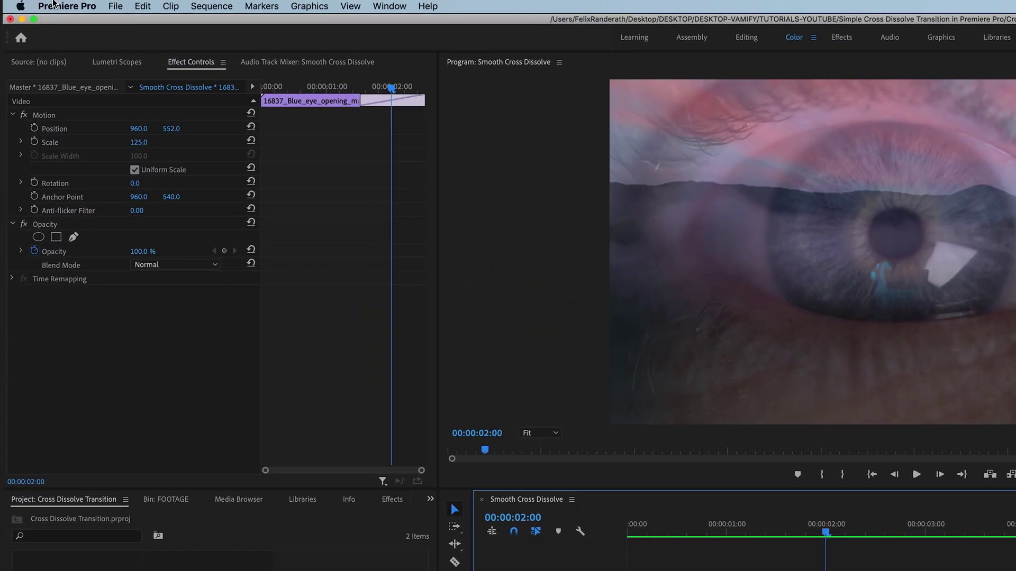
Set the Timeline preferences' Video Transition Default Duration to 2 seconds.
{"action": "left_click", "coordinate": [30, 9]}
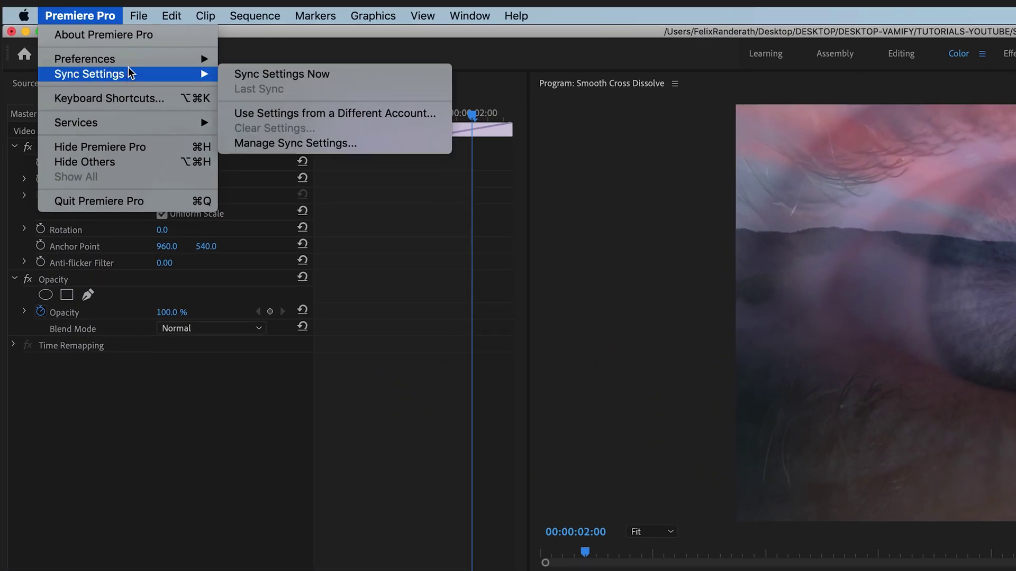
{"action": "mouse_move", "coordinate": [128, 63]}
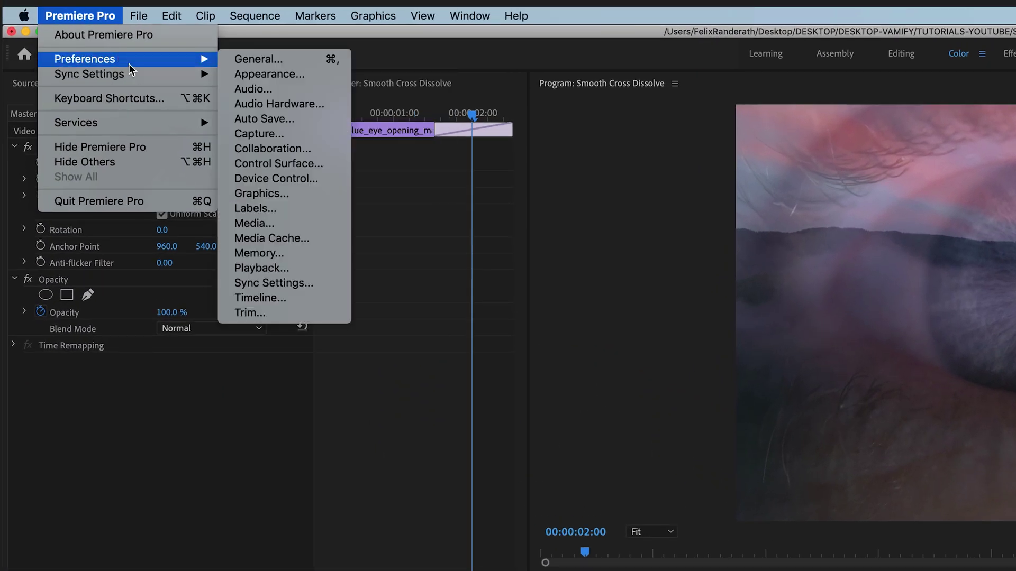
{"action": "left_click", "coordinate": [281, 74]}
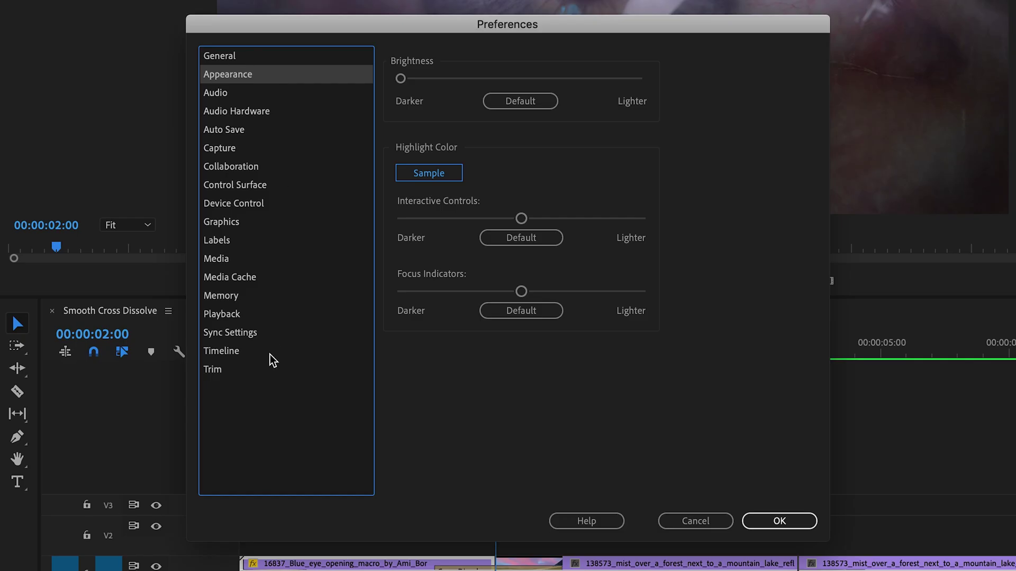
{"action": "left_click", "coordinate": [222, 351]}
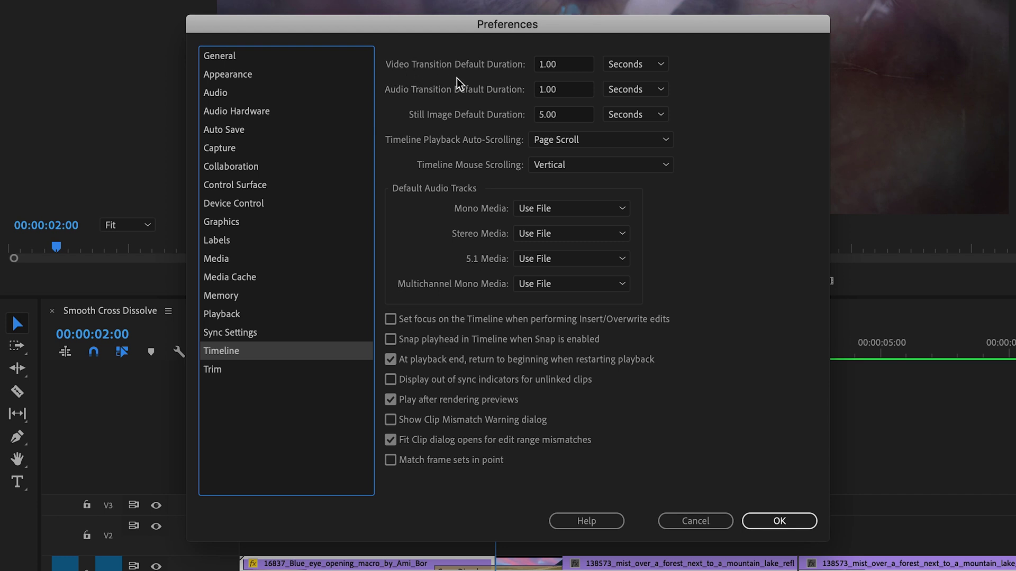
{"action": "left_click", "coordinate": [568, 64]}
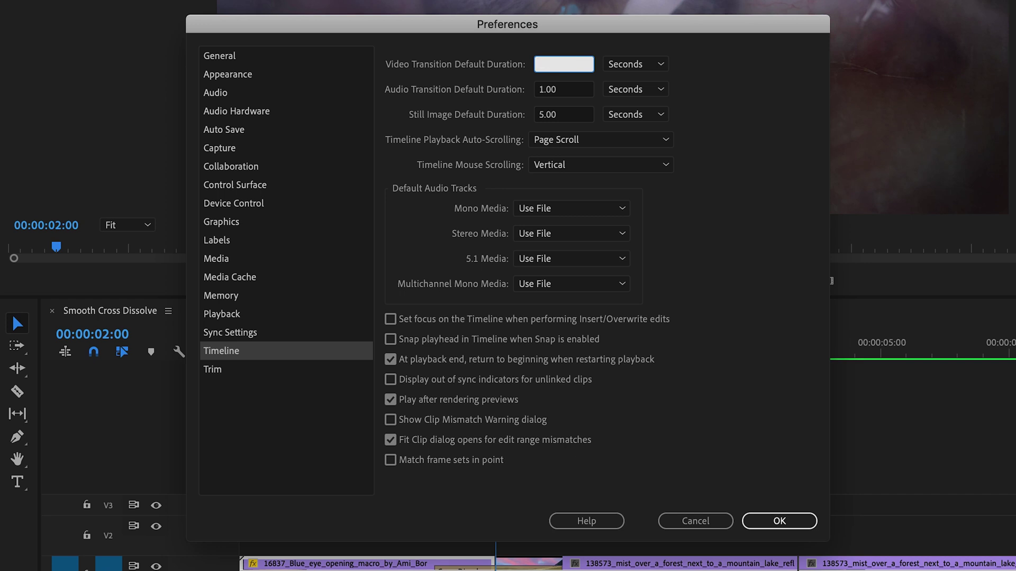
{"action": "key", "text": "Return"}
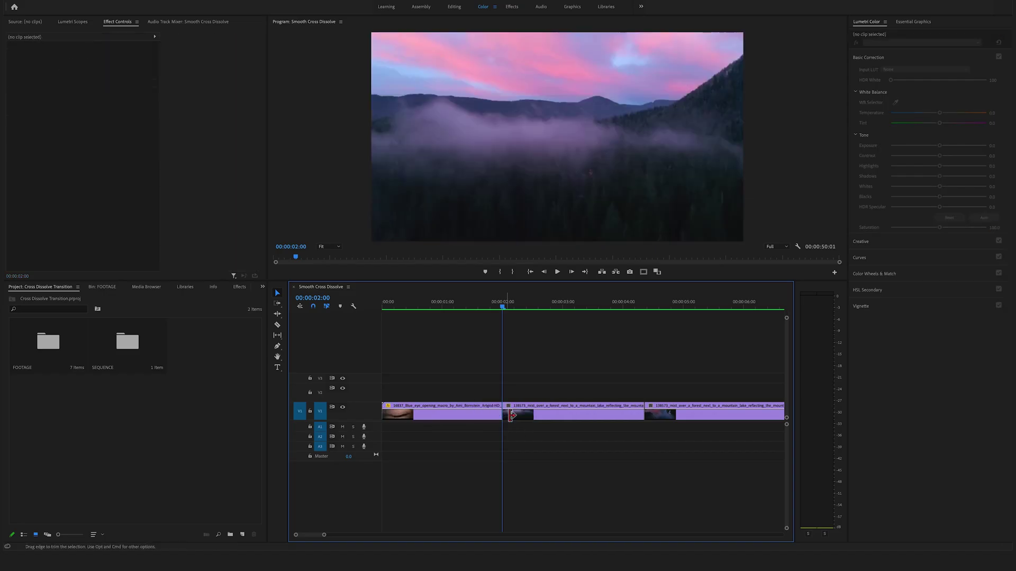
Reapply the default dissolve at the eye-to-forest cut and confirm it reads 00:00:02:00.
{"action": "right_click", "coordinate": [511, 416]}
{"action": "left_click", "coordinate": [511, 413]}
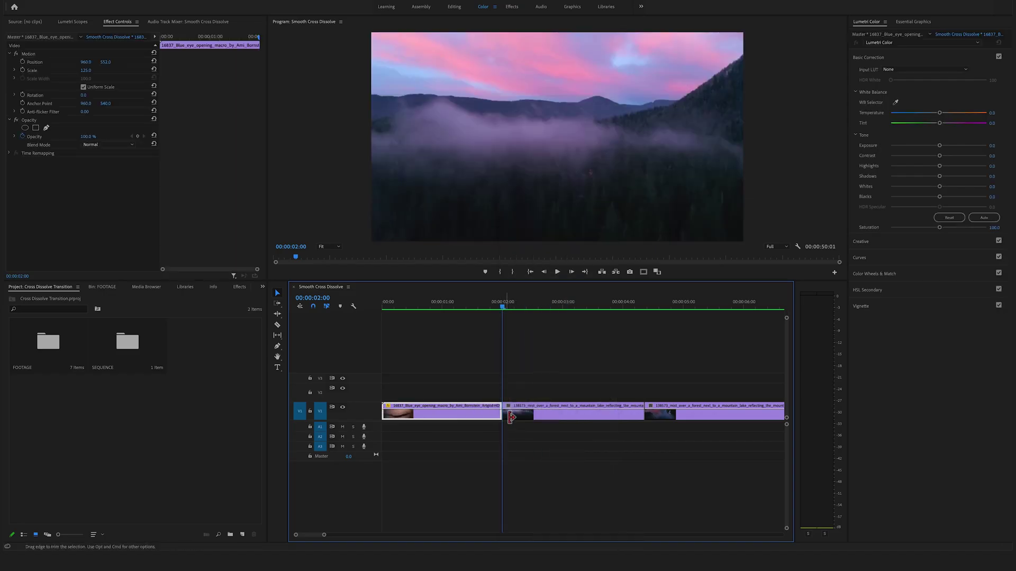
{"action": "right_click", "coordinate": [511, 416]}
{"action": "left_click", "coordinate": [545, 467]}
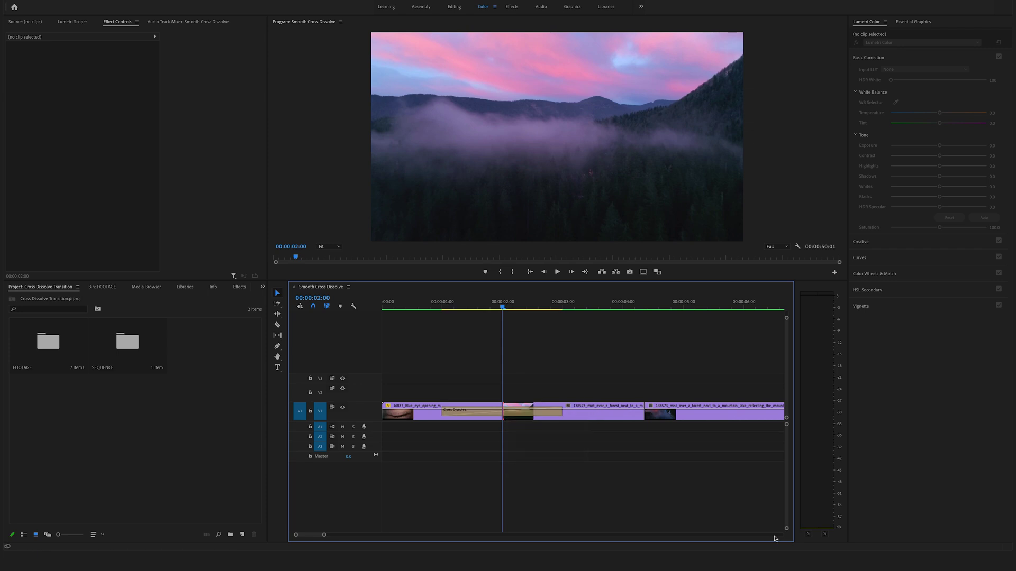
{"action": "double_click", "coordinate": [498, 416]}
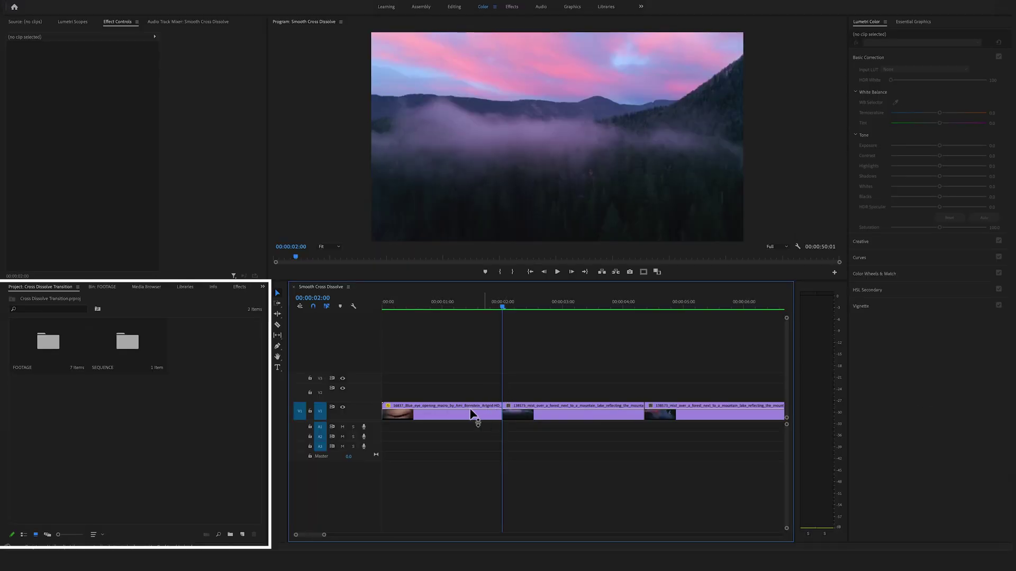
Search the Effects panel for 'cross' and drop Cross Dissolve onto the eye-to-forest cut.
{"action": "left_click", "coordinate": [239, 286]}
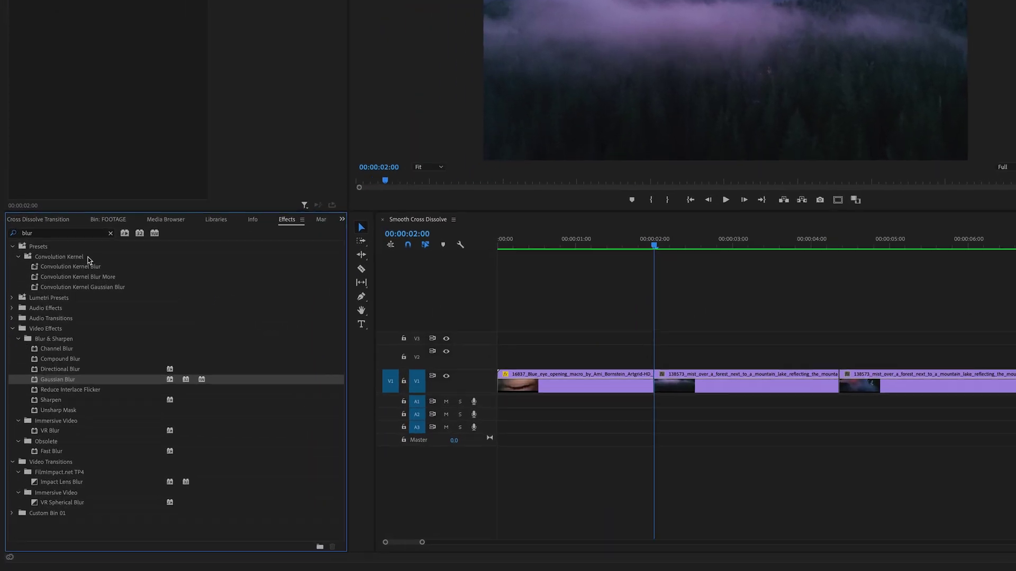
{"action": "left_click", "coordinate": [104, 125]}
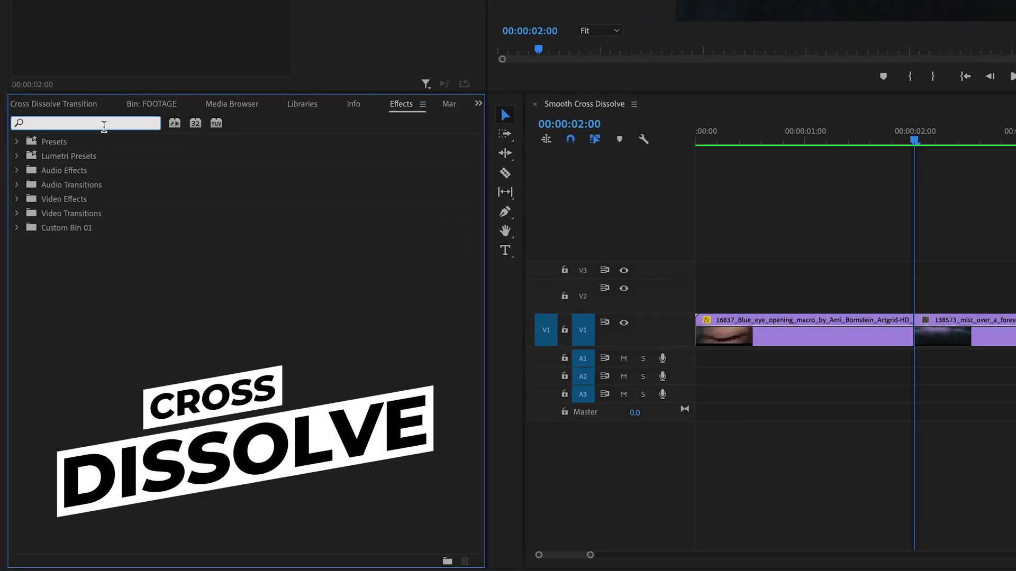
{"action": "type", "text": "cross"}
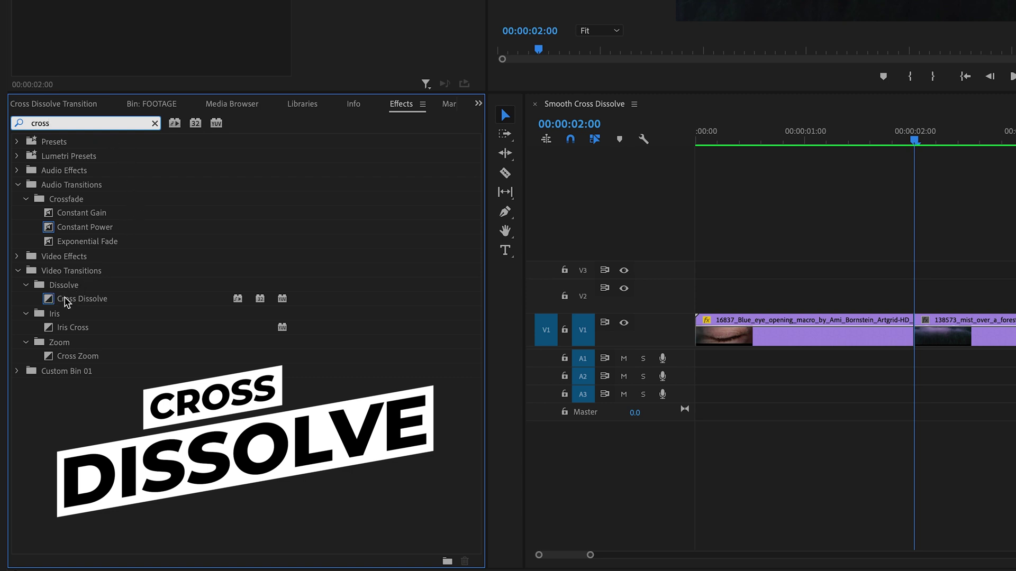
{"action": "left_click_drag", "start_coordinate": [66, 295], "coordinate": [506, 414]}
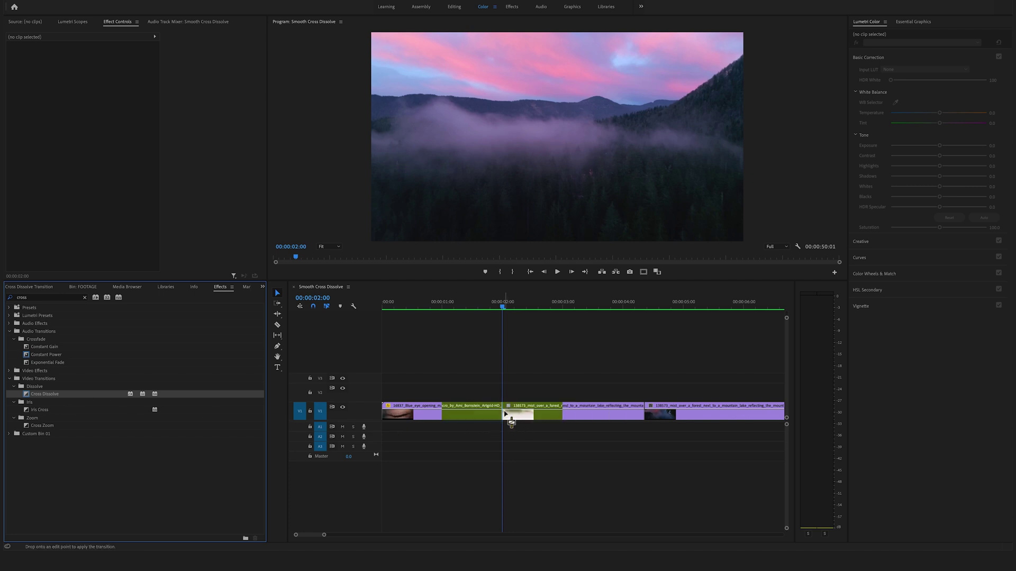
{"action": "left_click", "coordinate": [453, 418]}
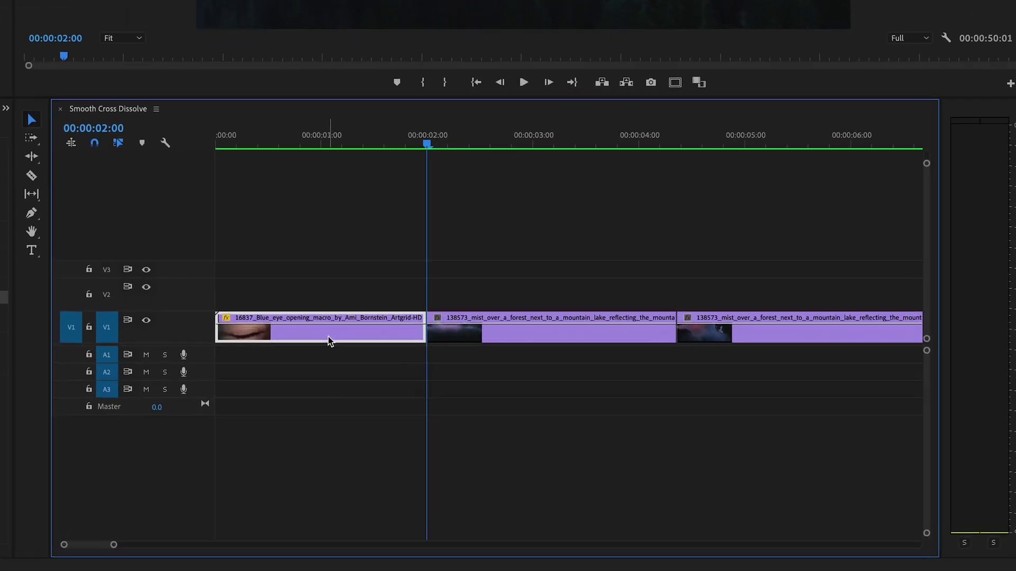
Move the eye clip up to V2 and add the default dissolve at its end.
{"action": "left_click_drag", "start_coordinate": [323, 334], "coordinate": [321, 303]}
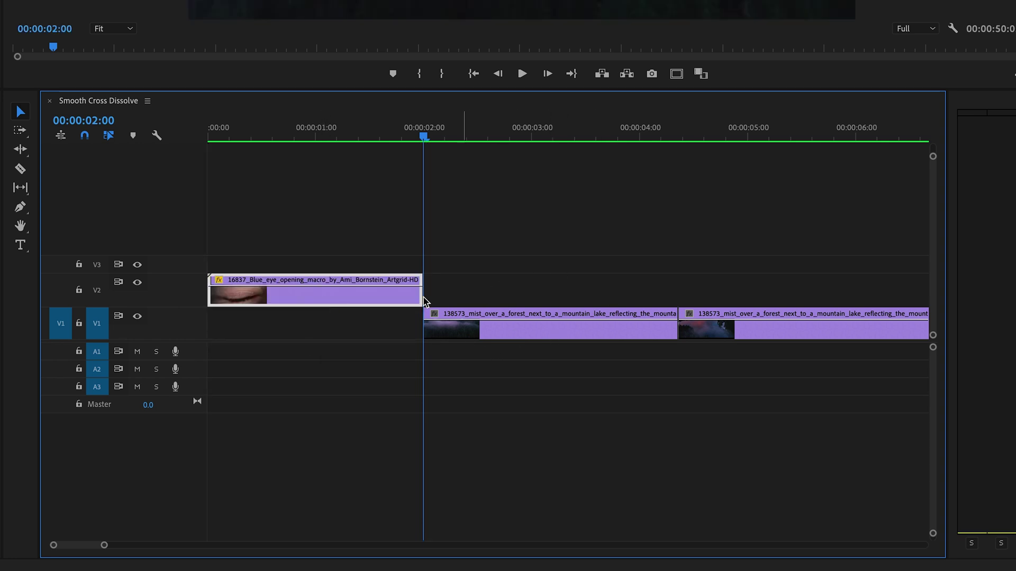
{"action": "right_click", "coordinate": [410, 290]}
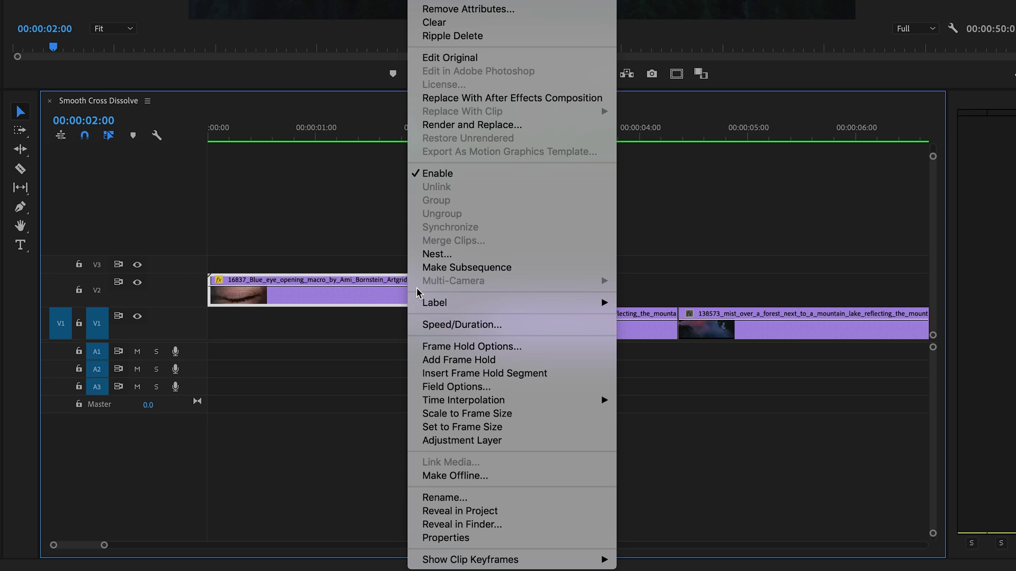
{"action": "left_click", "coordinate": [372, 290]}
{"action": "right_click", "coordinate": [423, 287]}
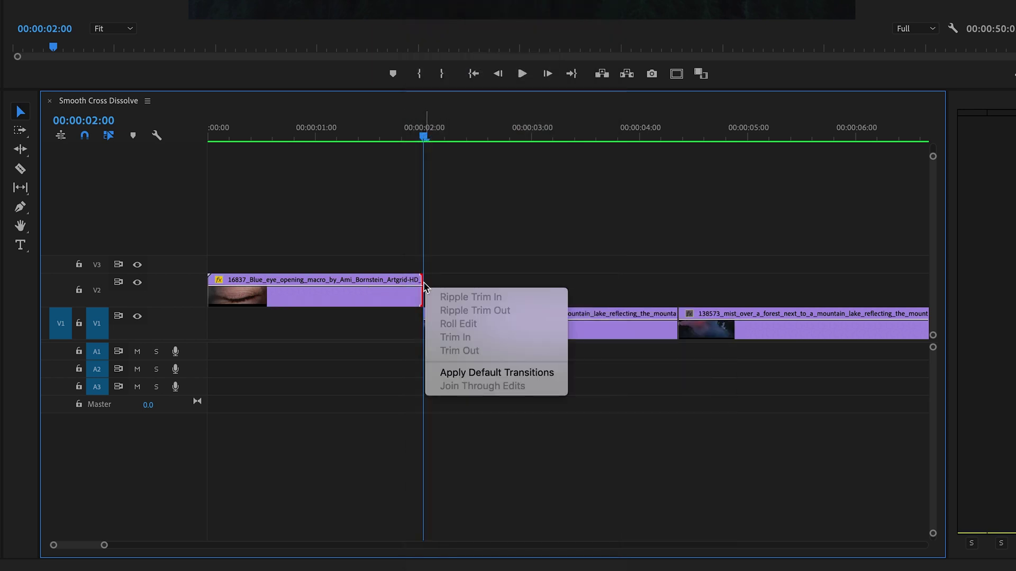
{"action": "left_click", "coordinate": [495, 373]}
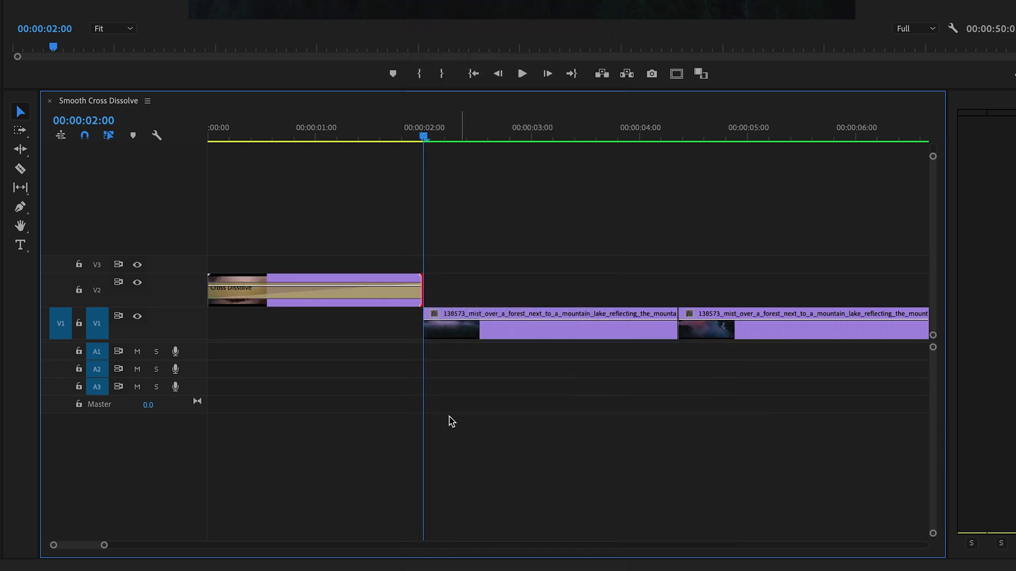
Lengthen the eye clip's dissolve to about 1:06 and slide the forest clip earlier underneath.
{"action": "left_click_drag", "start_coordinate": [222, 299], "coordinate": [344, 296]}
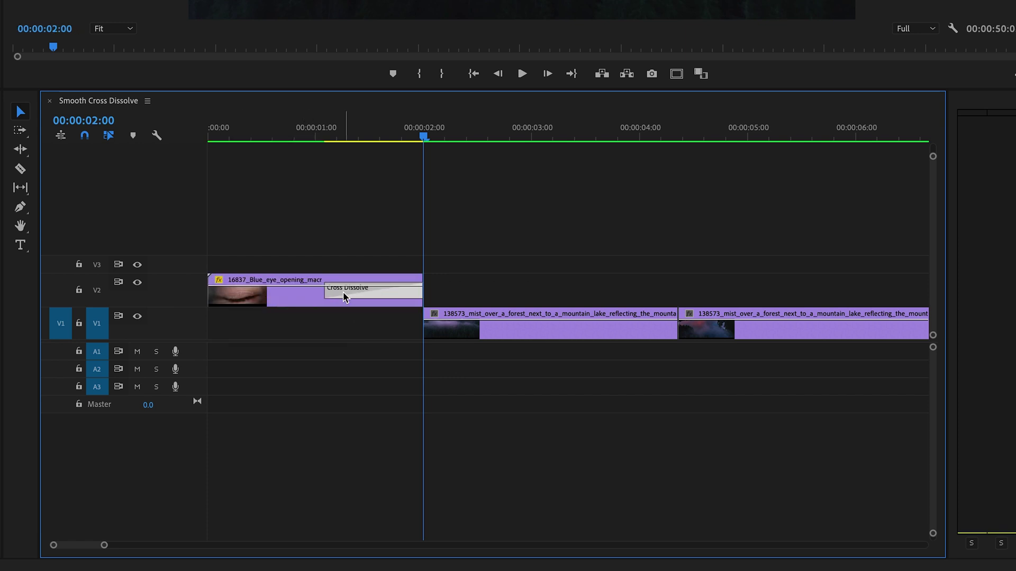
{"action": "double_click", "coordinate": [344, 296]}
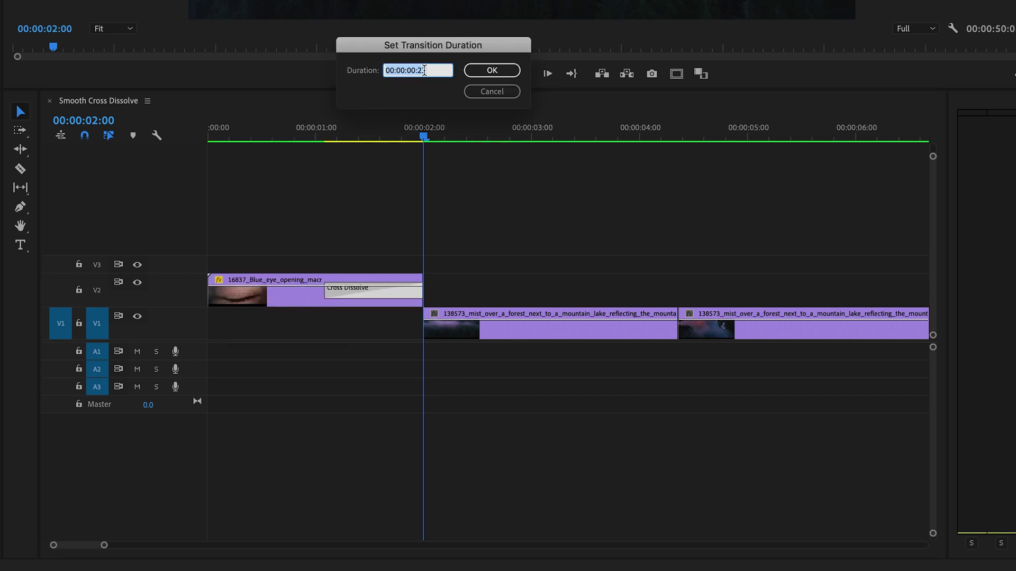
{"action": "left_click", "coordinate": [417, 69]}
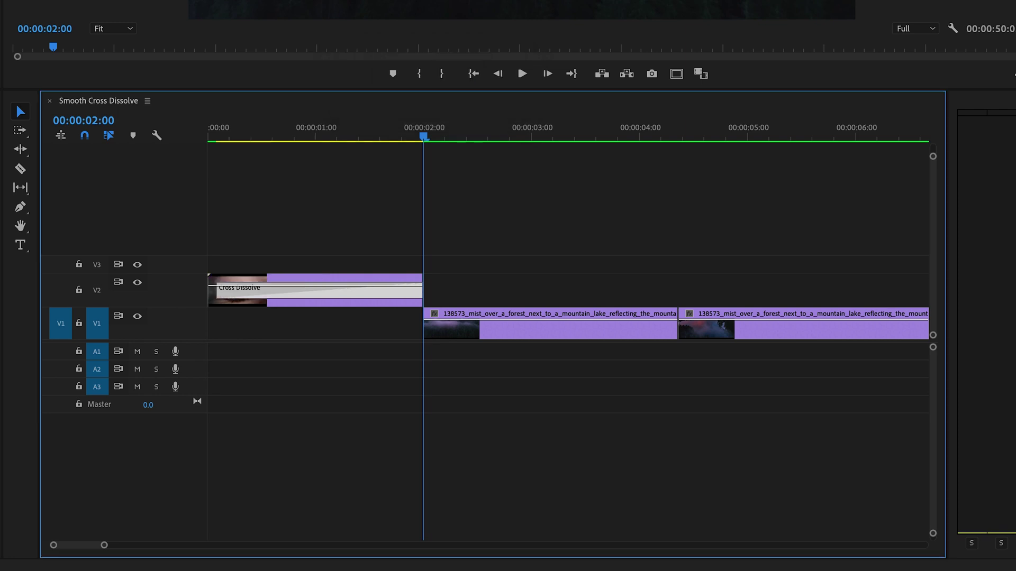
{"action": "left_click_drag", "start_coordinate": [216, 290], "coordinate": [299, 300]}
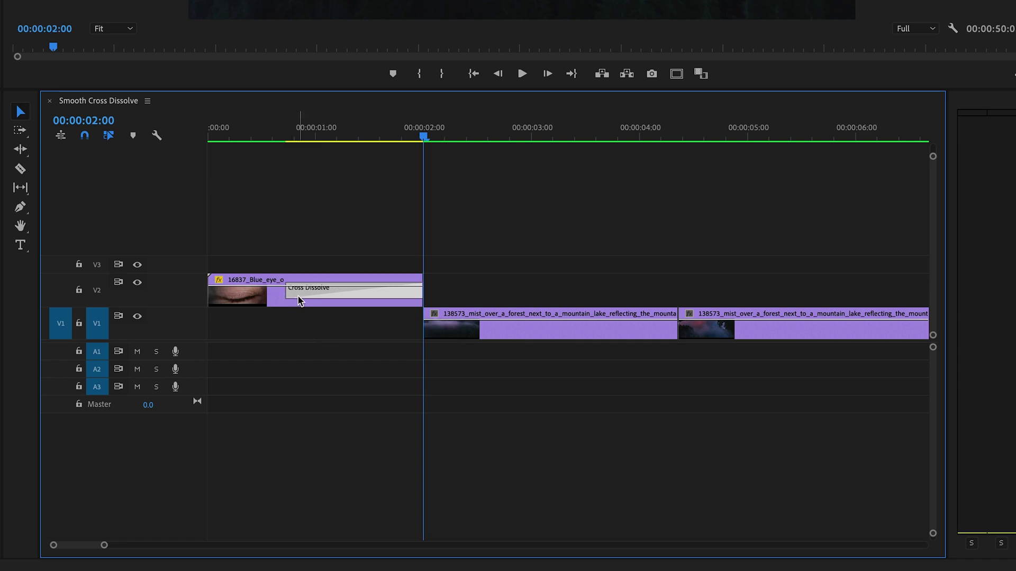
{"action": "left_click_drag", "start_coordinate": [501, 331], "coordinate": [366, 339]}
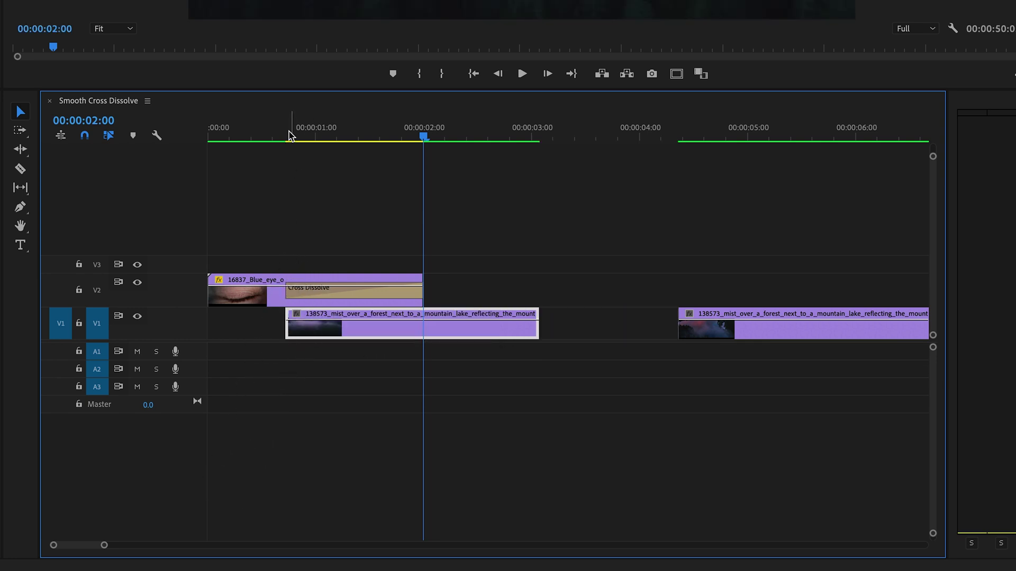
{"action": "left_click", "coordinate": [289, 136]}
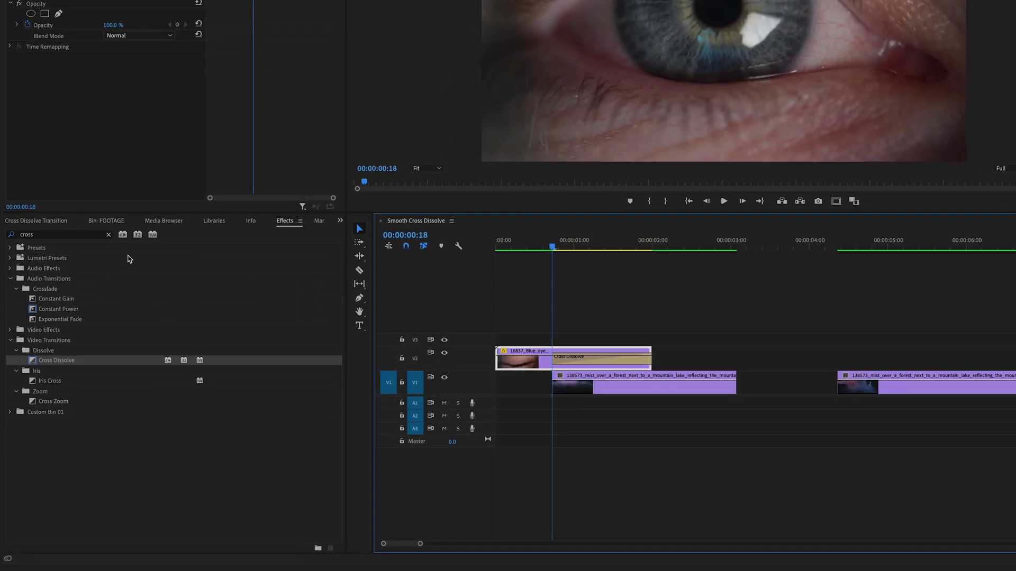
Search effects for 'gau' and drop Gaussian Blur onto the V2 eye clip.
{"action": "left_click", "coordinate": [108, 235]}
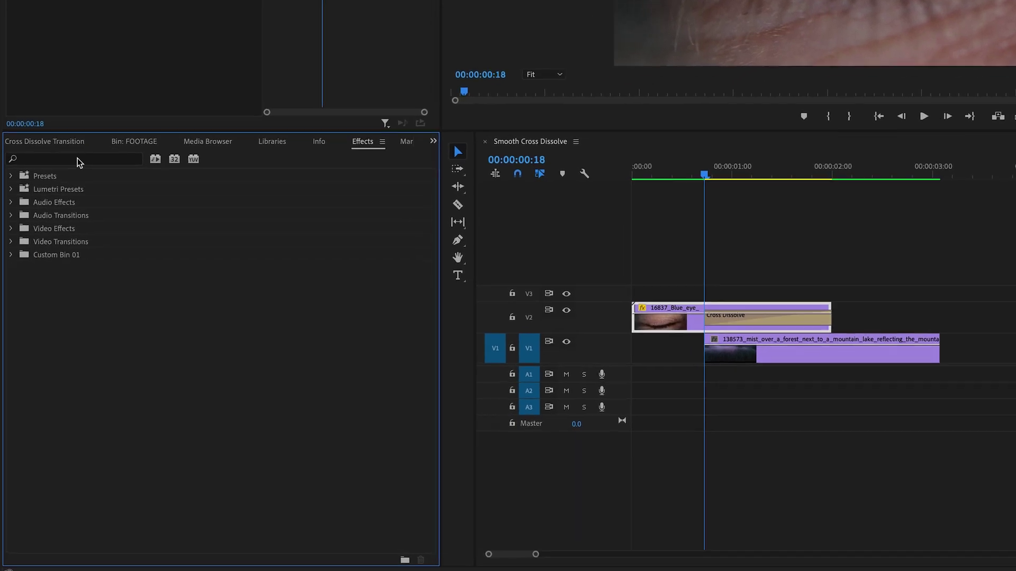
{"action": "type", "text": "gaussian"}
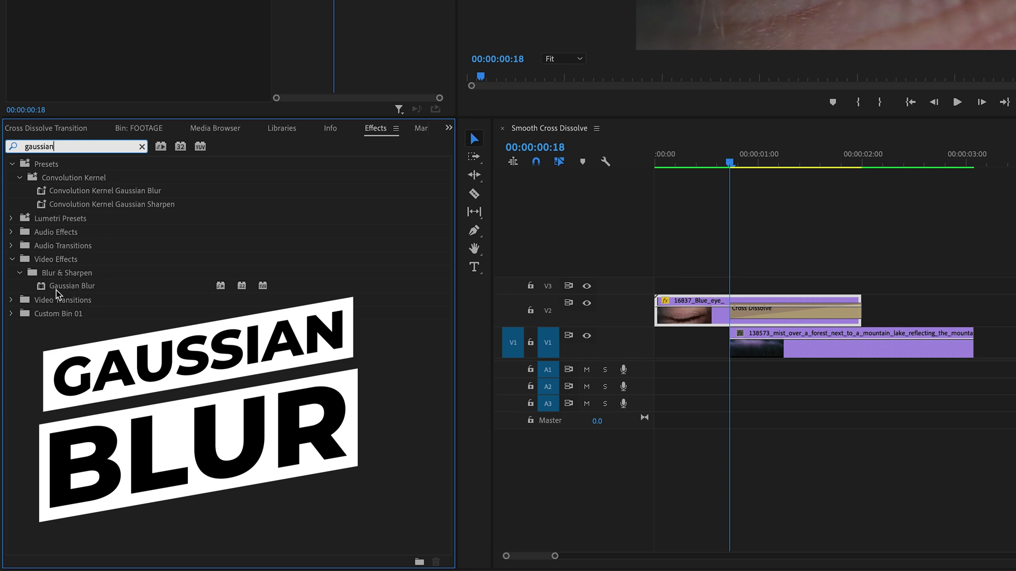
{"action": "left_click", "coordinate": [43, 290]}
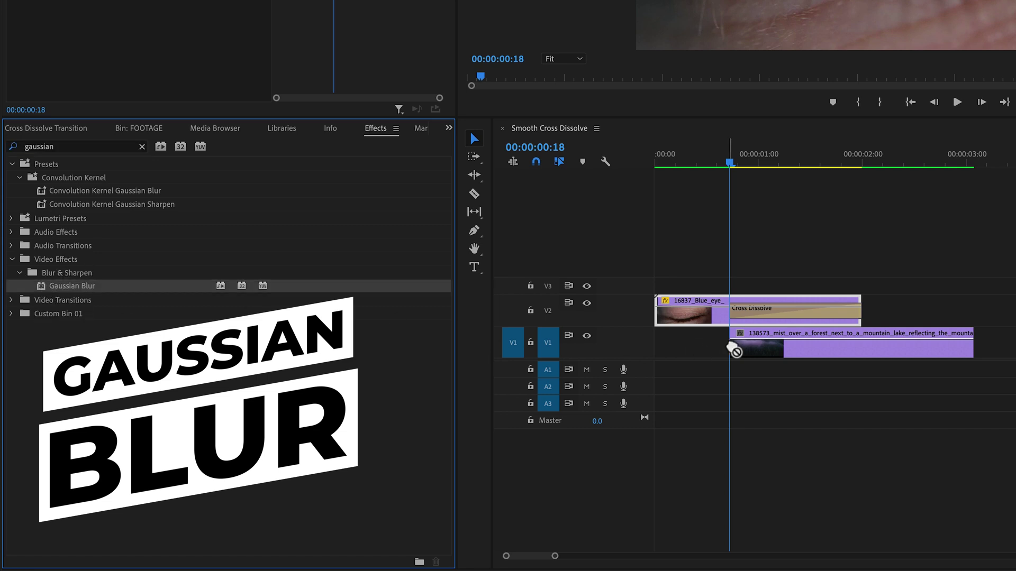
{"action": "left_click_drag", "start_coordinate": [732, 349], "coordinate": [713, 325]}
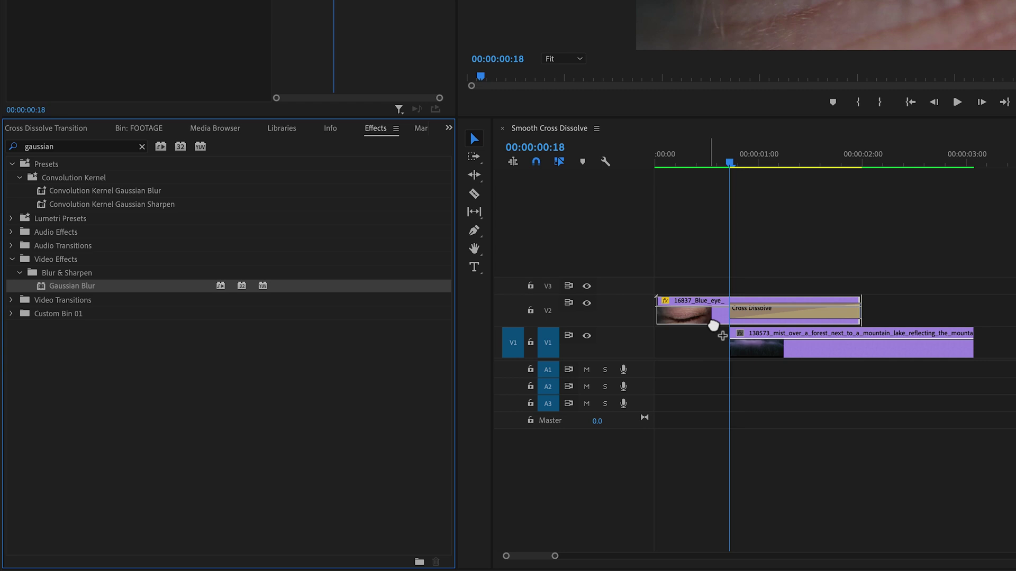
{"action": "left_click_drag", "start_coordinate": [712, 324], "coordinate": [709, 319]}
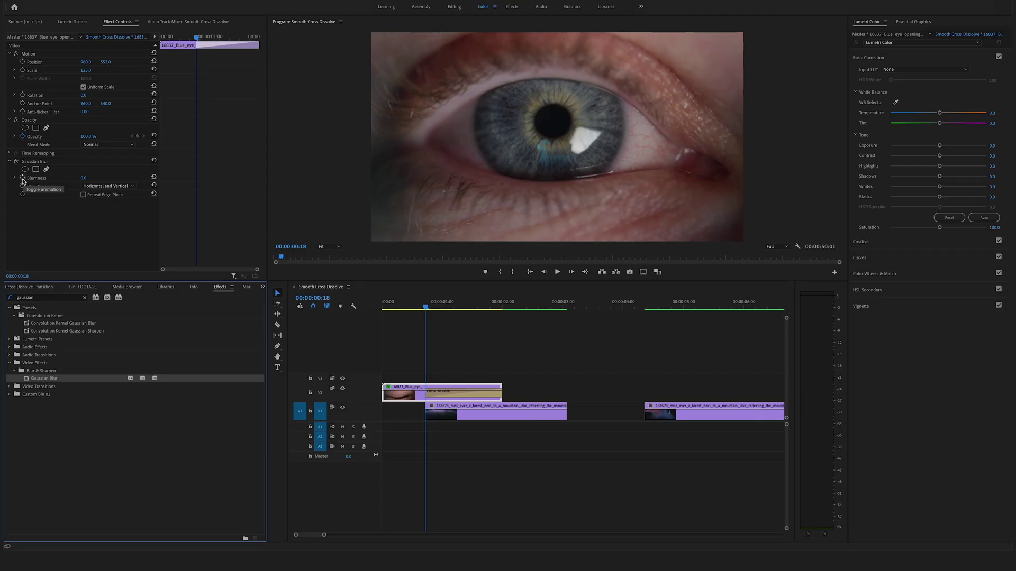
Keyframe Blurriness from 0 at the dissolve start to 80 at the eye clip's end, then play.
{"action": "left_click", "coordinate": [22, 178]}
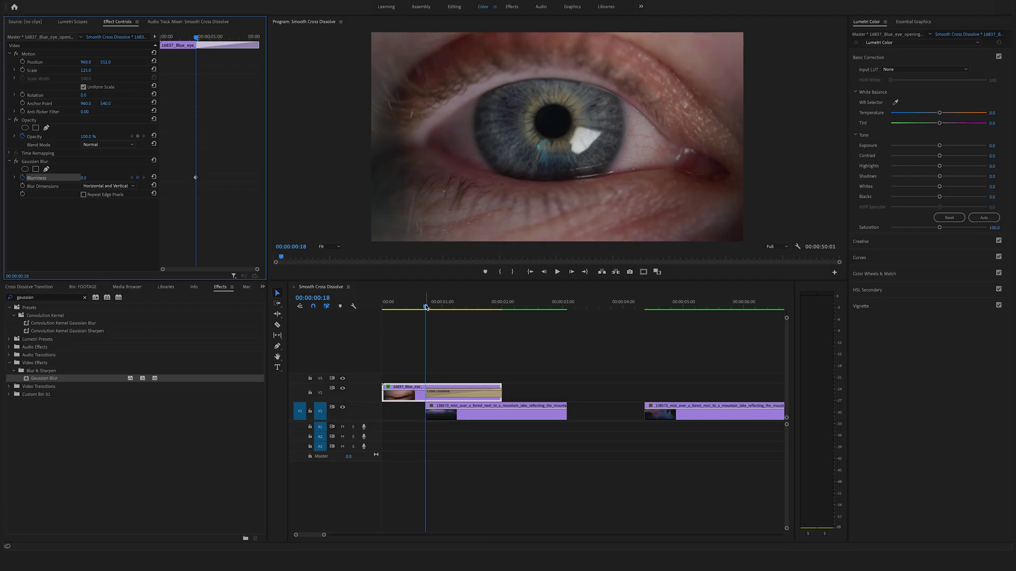
{"action": "left_click_drag", "start_coordinate": [423, 307], "coordinate": [502, 311]}
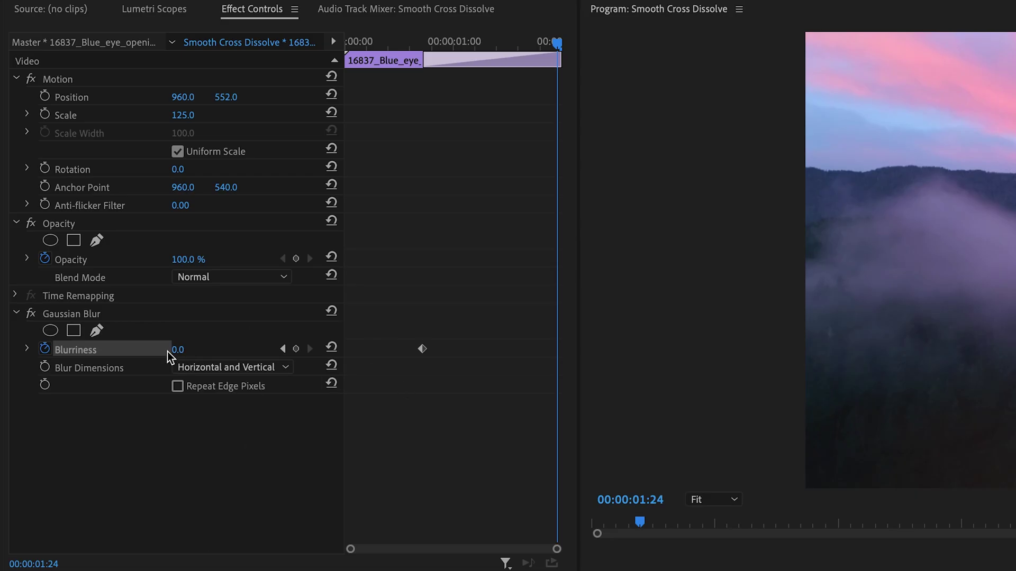
{"action": "left_click", "coordinate": [196, 349]}
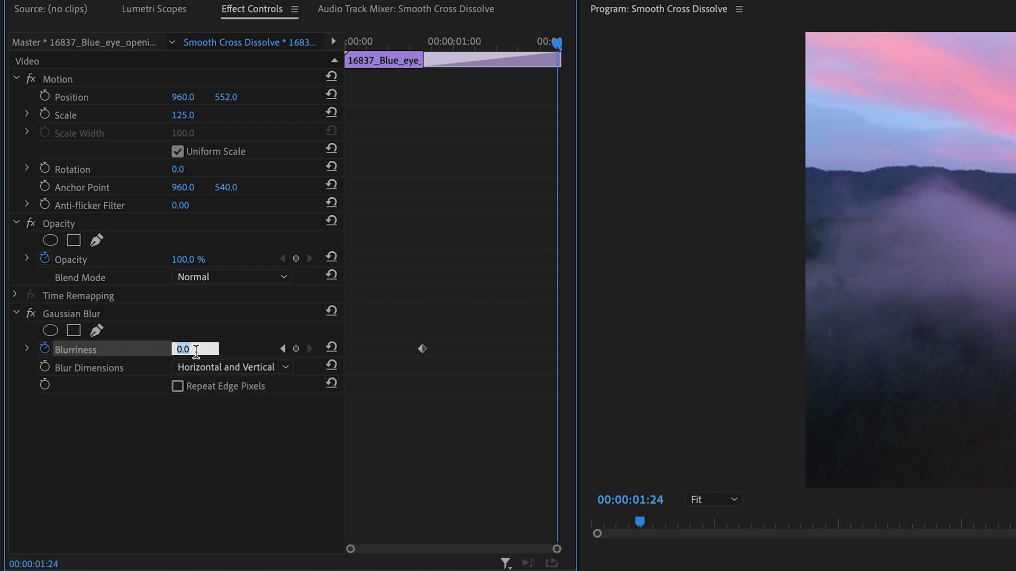
{"action": "key", "text": "Return"}
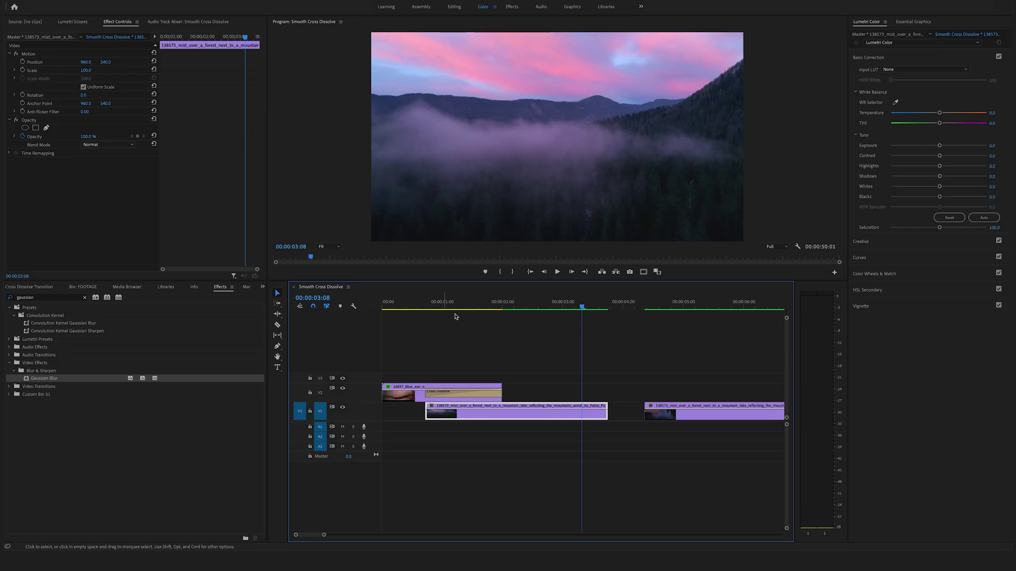
{"action": "left_click_drag", "start_coordinate": [453, 305], "coordinate": [374, 310]}
{"action": "key", "text": "space"}
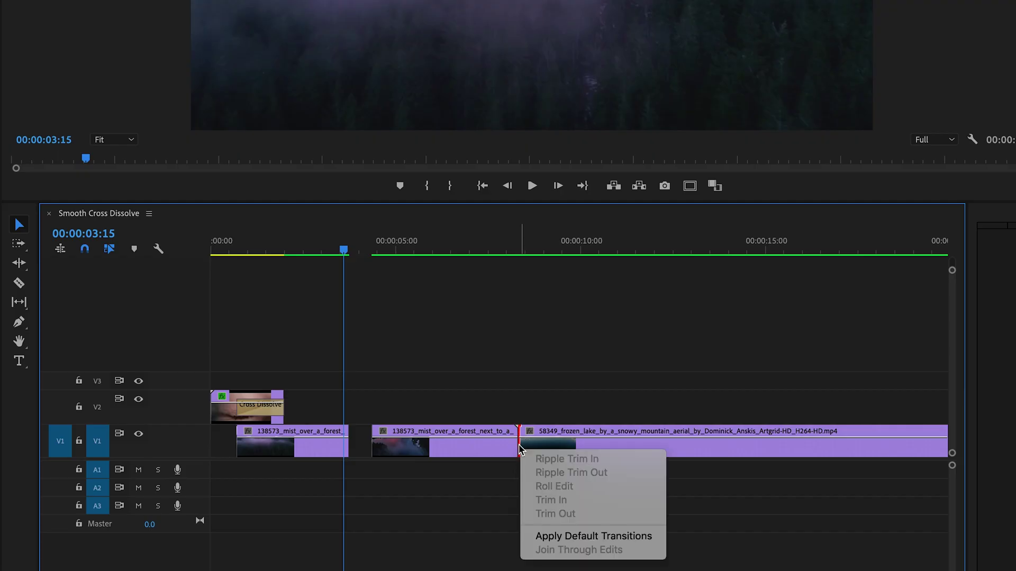
Dissolve the misty forest clip into the frozen lake clip, accepting the repeated-frames warning.
{"action": "left_click", "coordinate": [570, 537]}
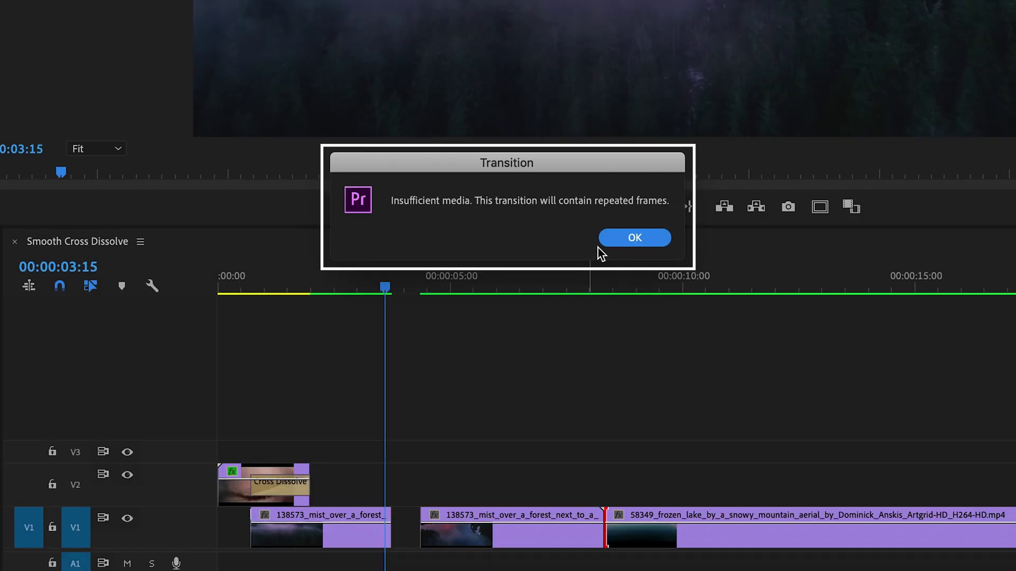
{"action": "left_click", "coordinate": [657, 243]}
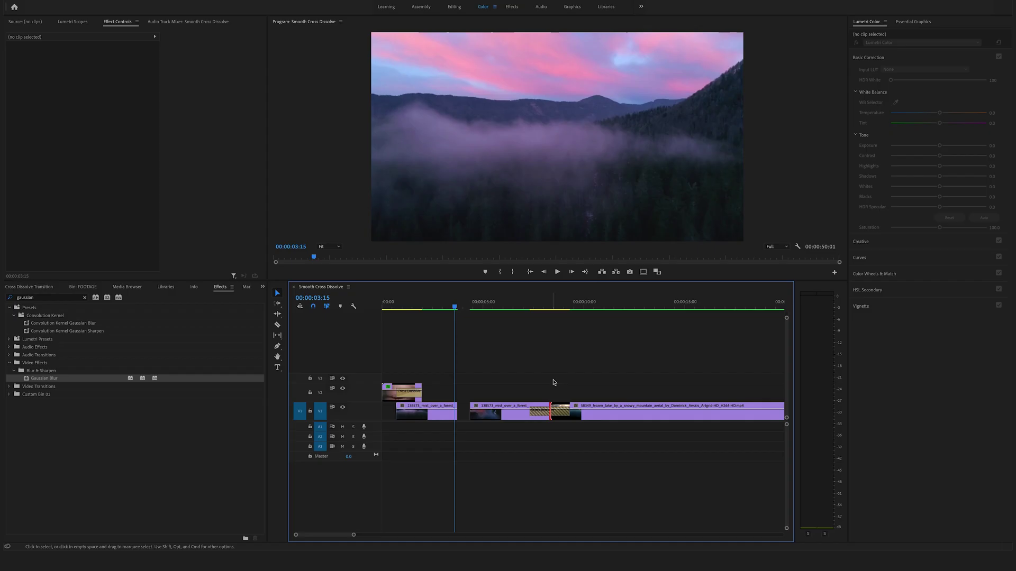
{"action": "left_click_drag", "start_coordinate": [529, 304], "coordinate": [579, 310]}
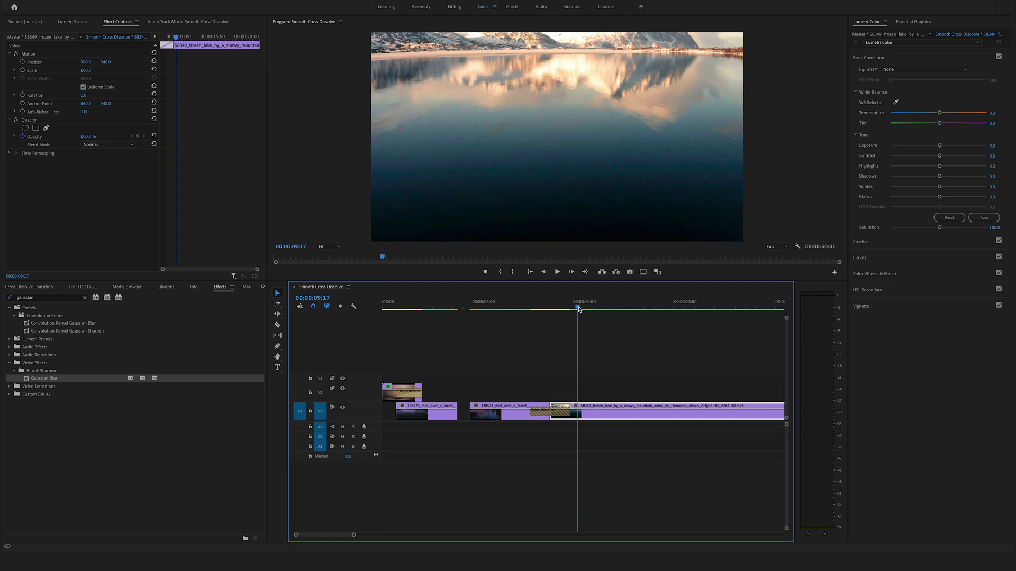
Delete the old Cross Dissolve and lift the mist clip onto V2.
{"action": "left_click", "coordinate": [548, 411]}
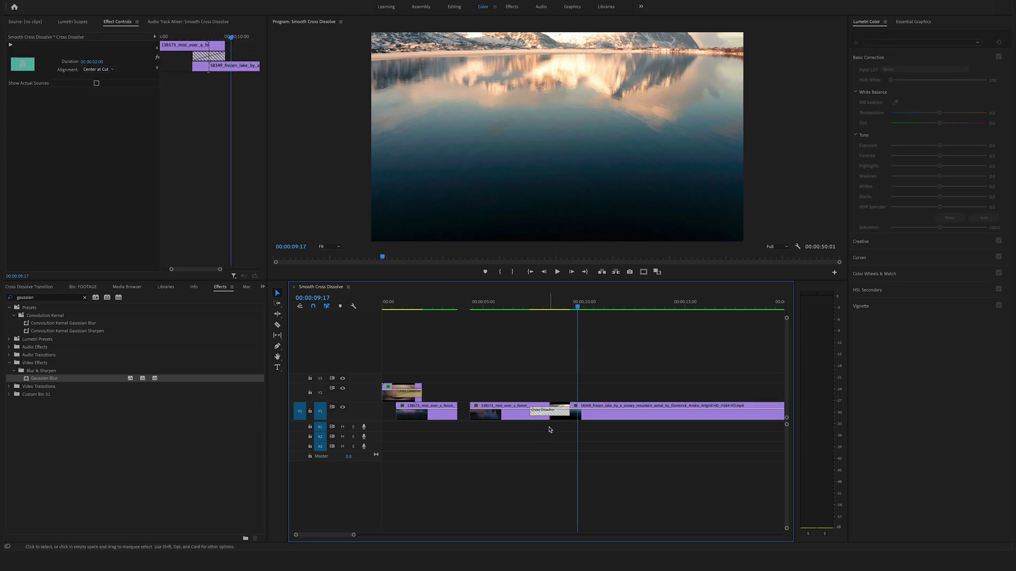
{"action": "key", "text": "BackSpace"}
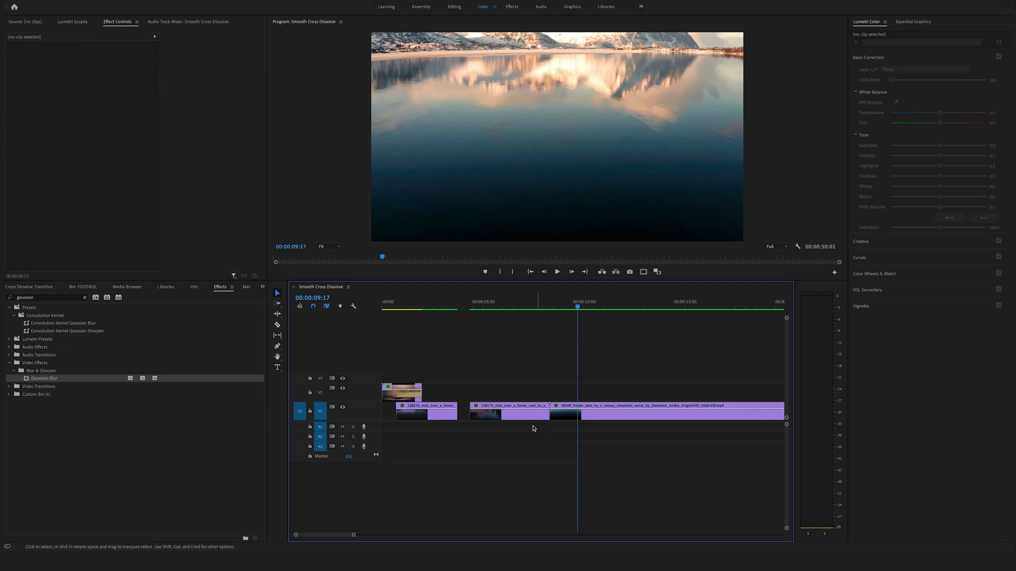
{"action": "left_click_drag", "start_coordinate": [533, 412], "coordinate": [563, 392]}
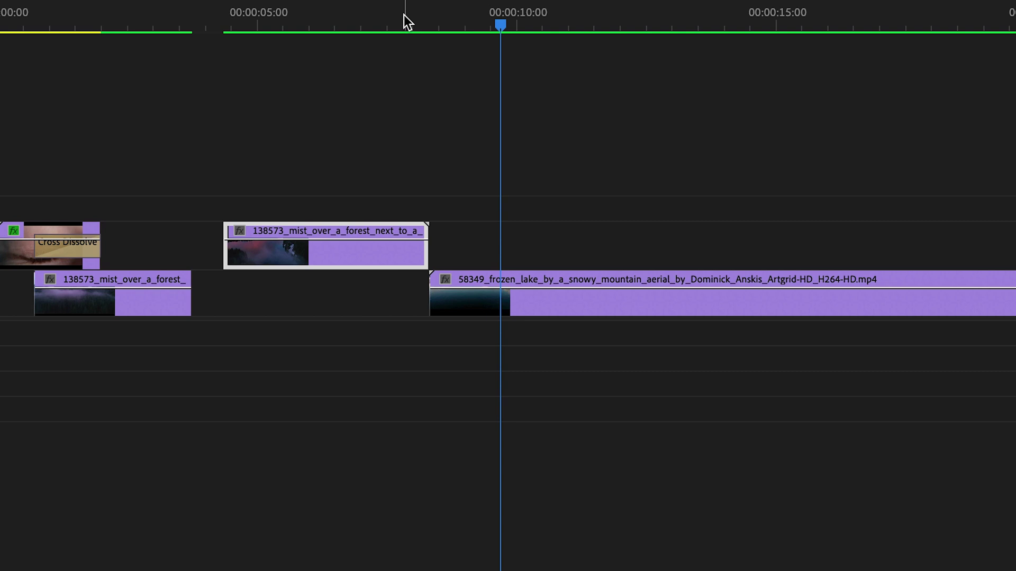
{"action": "left_click_drag", "start_coordinate": [404, 15], "coordinate": [426, 14]}
Trim the start of the frozen lake clip and the end of the mist clip.
{"action": "mouse_move", "coordinate": [430, 302]}
{"action": "left_mouse_down"}
{"action": "mouse_move", "coordinate": [482, 302]}
{"action": "mouse_move", "coordinate": [442, 311]}
{"action": "left_mouse_up"}
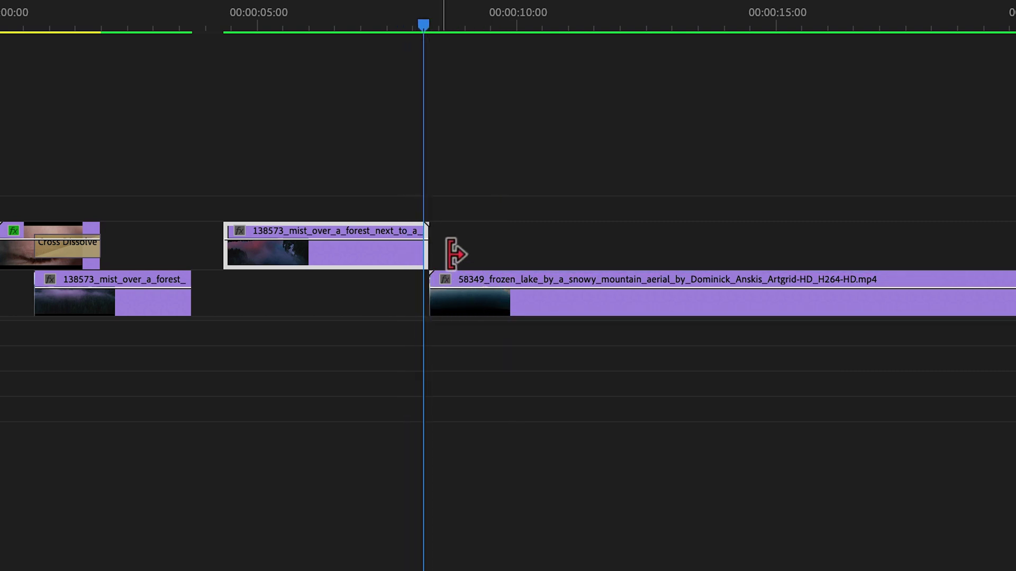
{"action": "left_click_drag", "start_coordinate": [446, 254], "coordinate": [481, 250]}
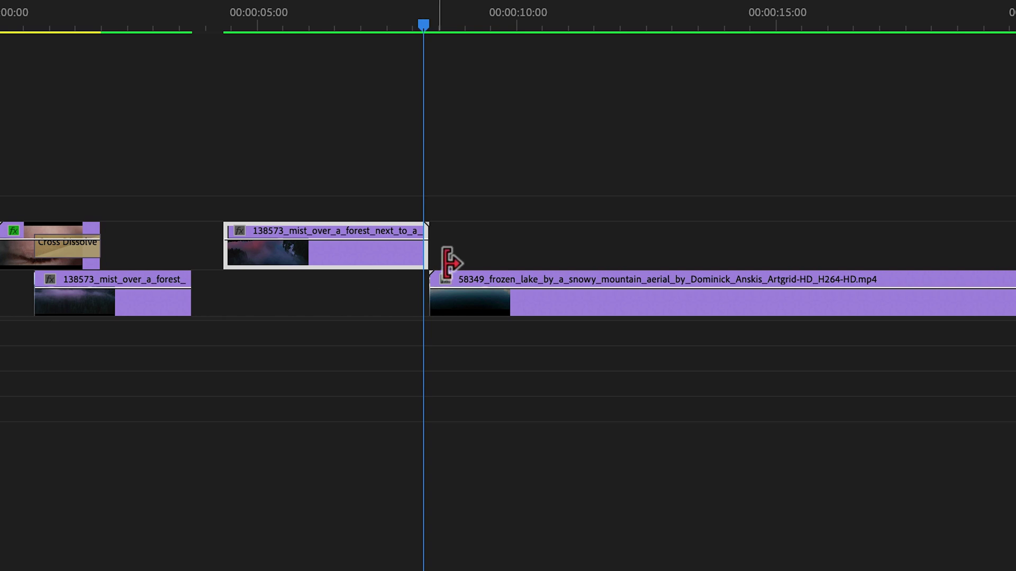
{"action": "left_click_drag", "start_coordinate": [447, 263], "coordinate": [422, 265]}
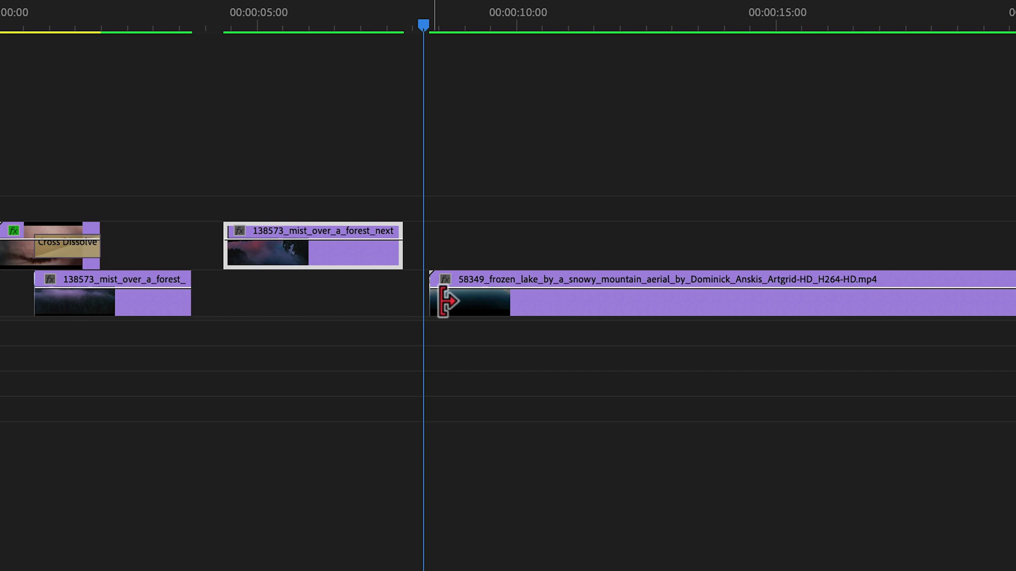
{"action": "left_click_drag", "start_coordinate": [447, 302], "coordinate": [493, 302]}
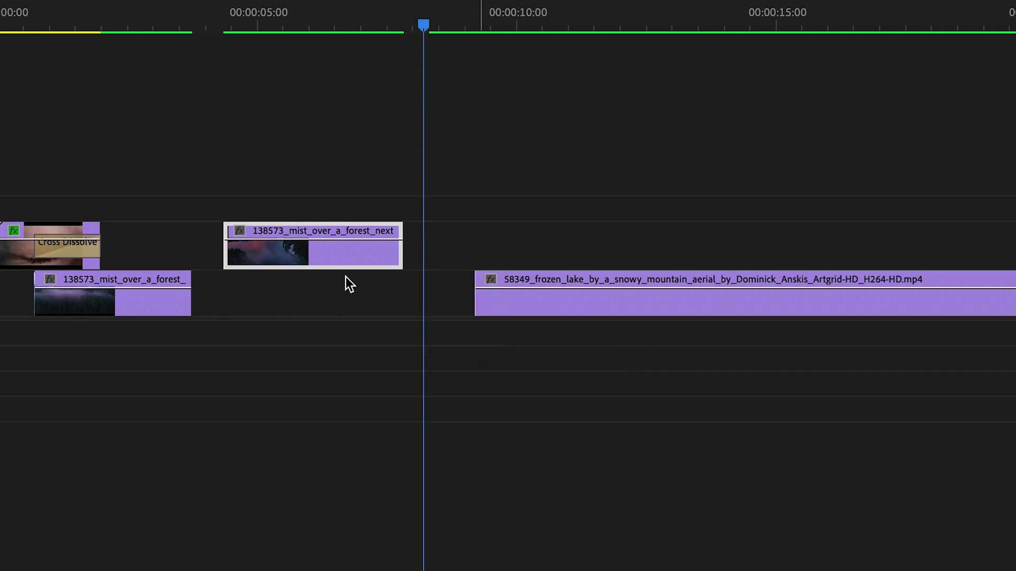
Drop the mist clip flush against the lake clip on V1 and apply the default transition.
{"action": "left_click_drag", "start_coordinate": [351, 261], "coordinate": [424, 299]}
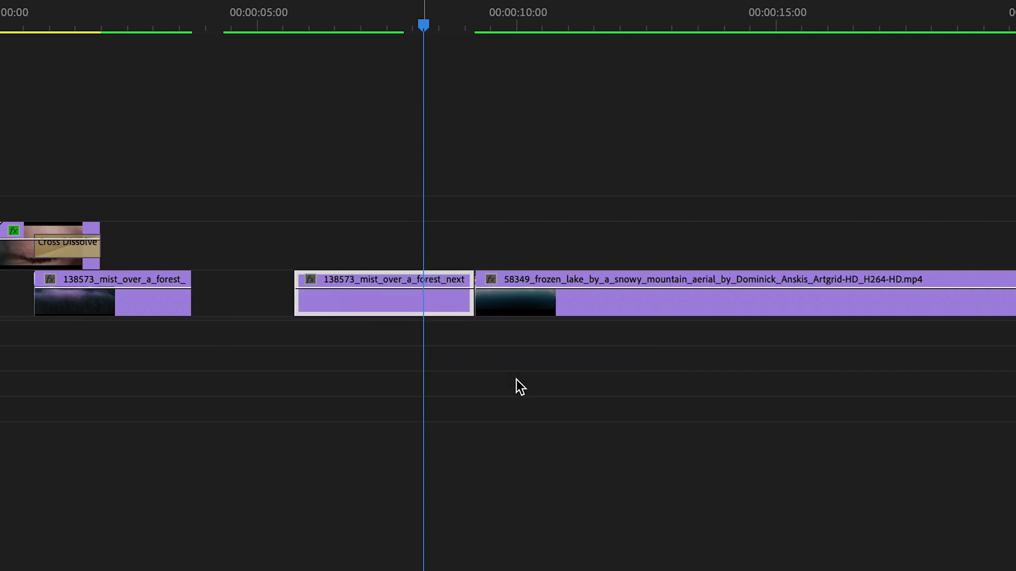
{"action": "right_click", "coordinate": [473, 303]}
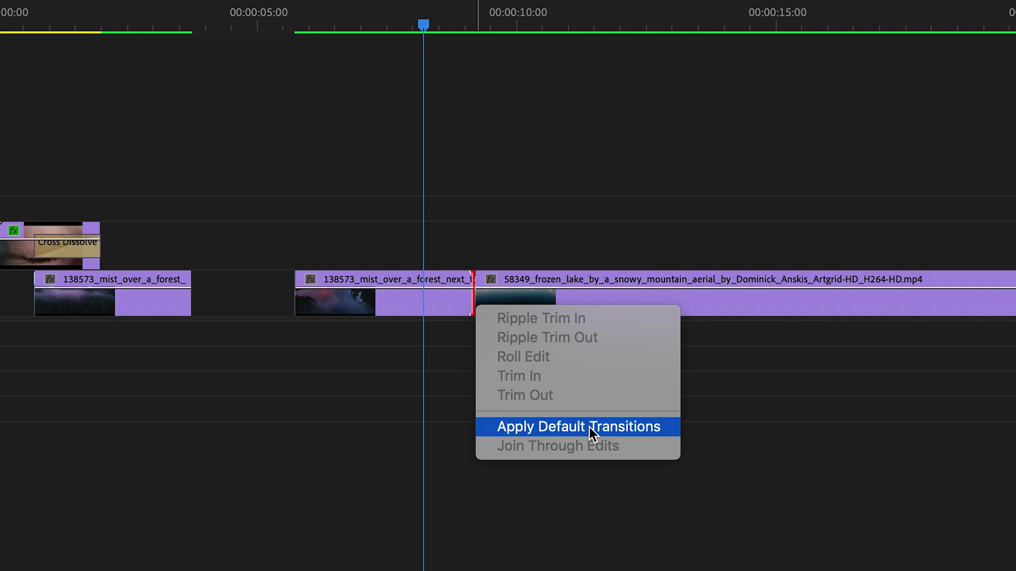
{"action": "left_click", "coordinate": [589, 427]}
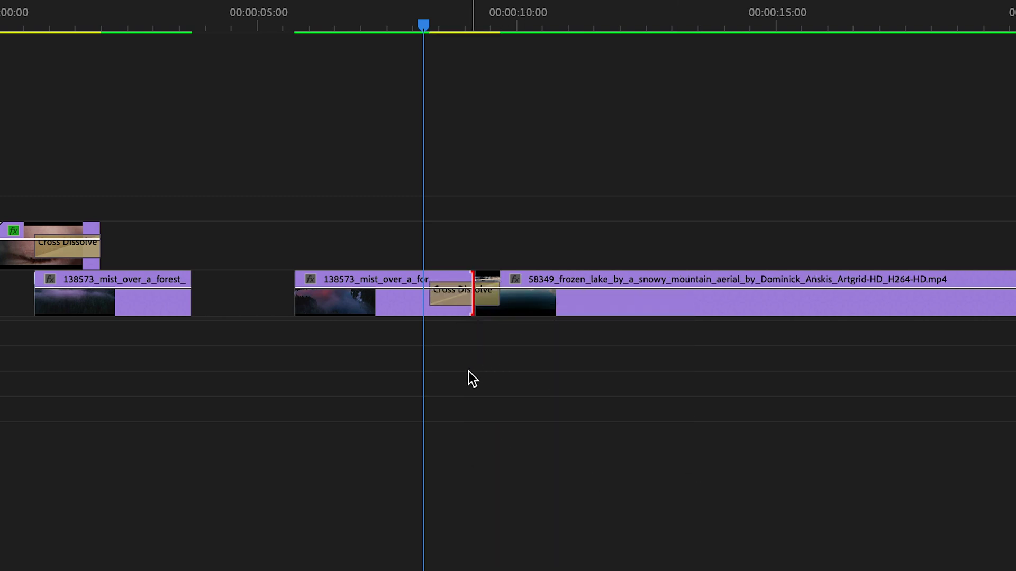
{"action": "left_click", "coordinate": [461, 309]}
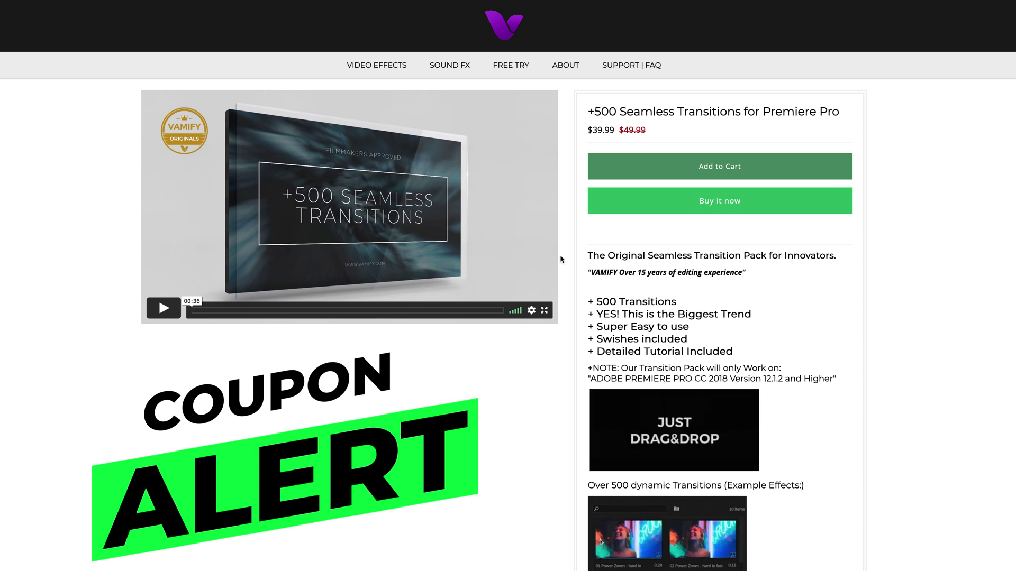
Scroll to the Vamify transition examples, then open the Vamify transitions bin in Premiere.
{"action": "scroll", "coordinate": [561, 258], "scroll_direction": "down", "scroll_amount": 2}
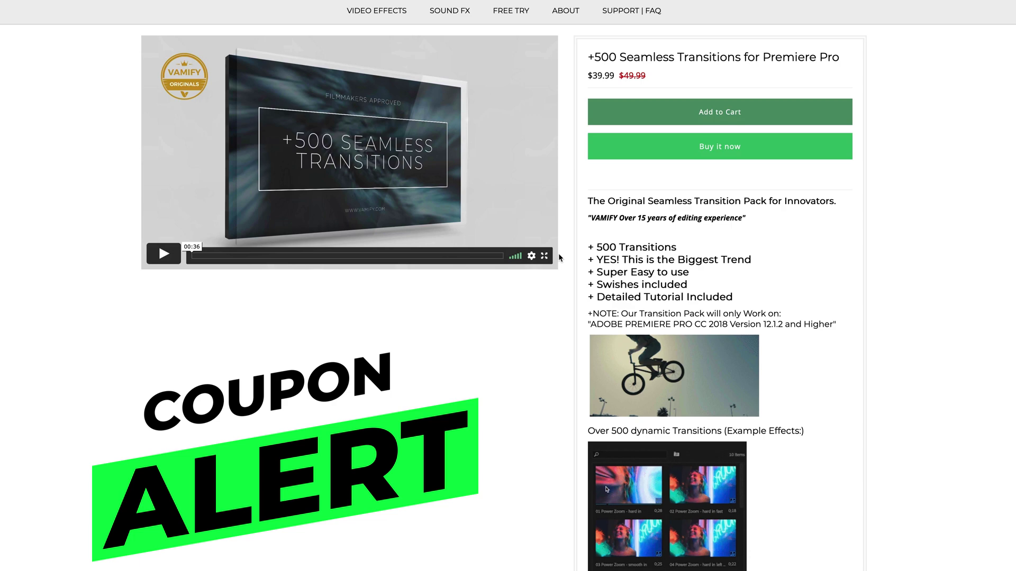
{"action": "scroll", "coordinate": [559, 258], "scroll_direction": "down", "scroll_amount": 2}
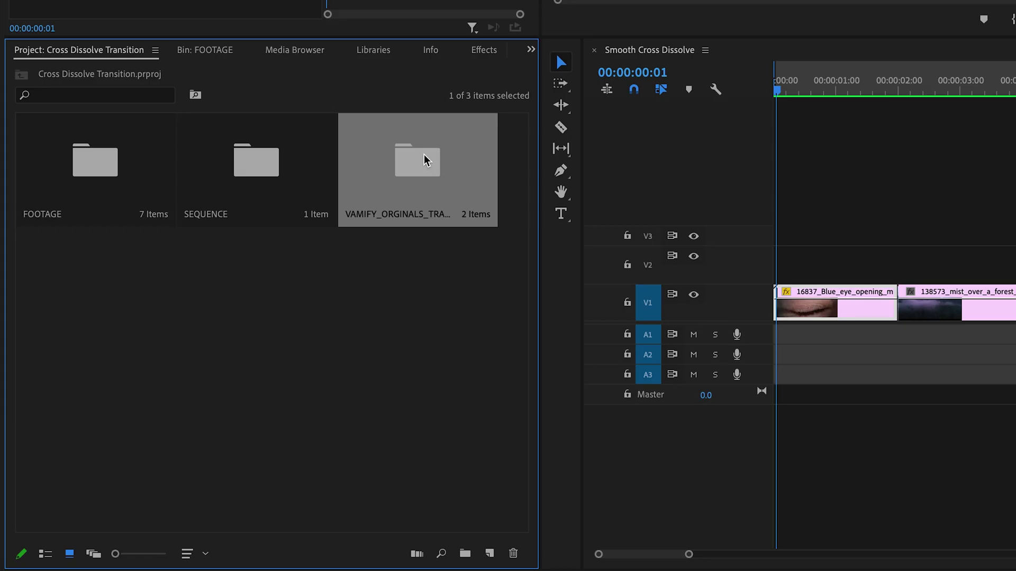
{"action": "double_click", "coordinate": [424, 155]}
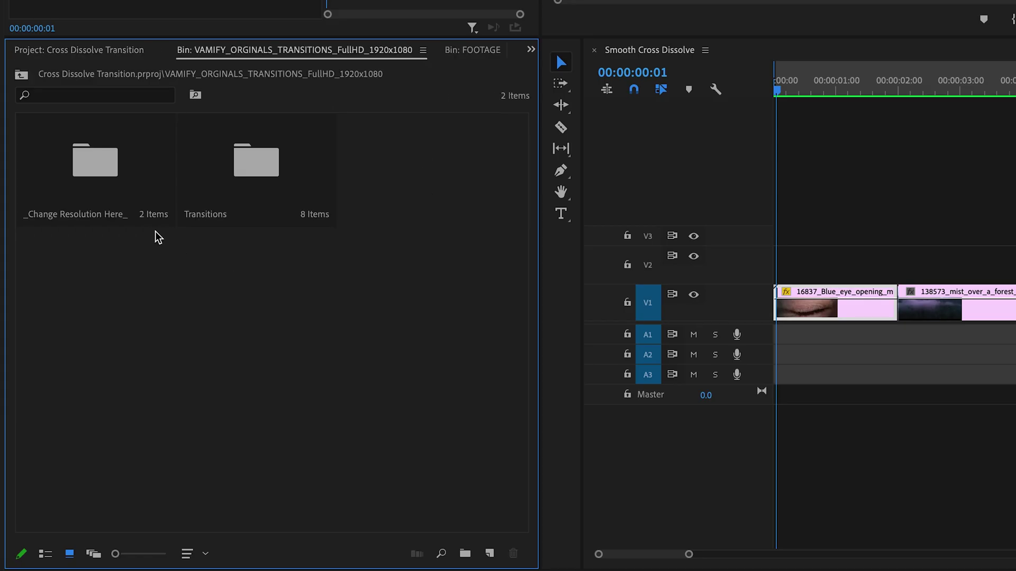
Save, then place 10 Power Zoom - out from Transitions > Power Zoom on the eye-to-forest cut.
{"action": "double_click", "coordinate": [259, 168]}
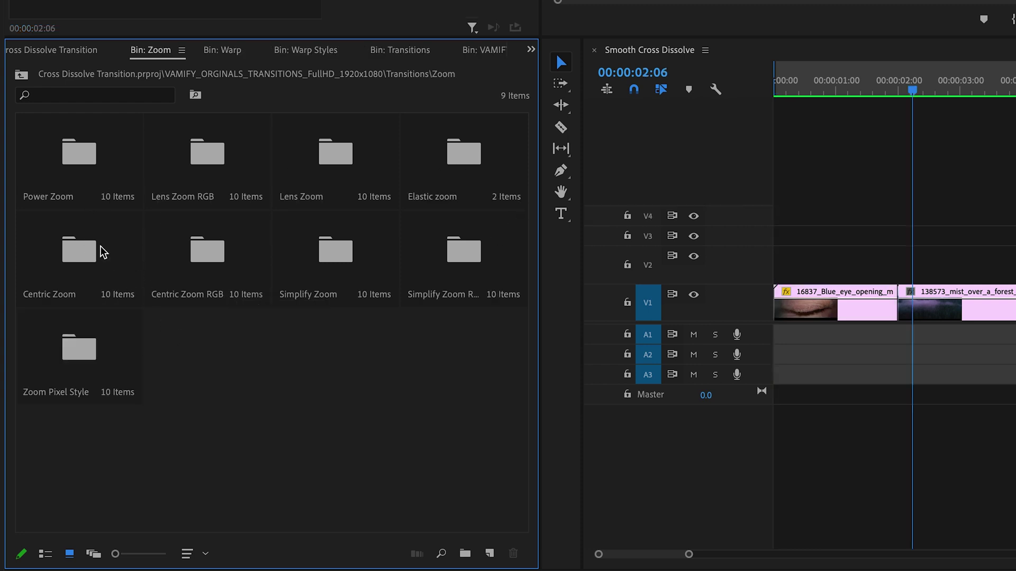
{"action": "key", "text": "ctrl+s"}
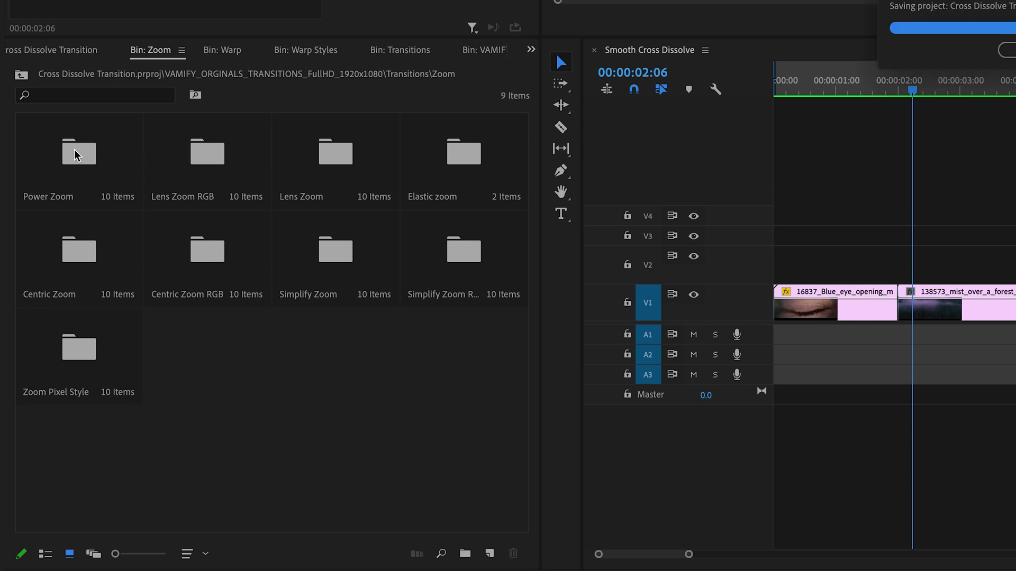
{"action": "double_click", "coordinate": [74, 154]}
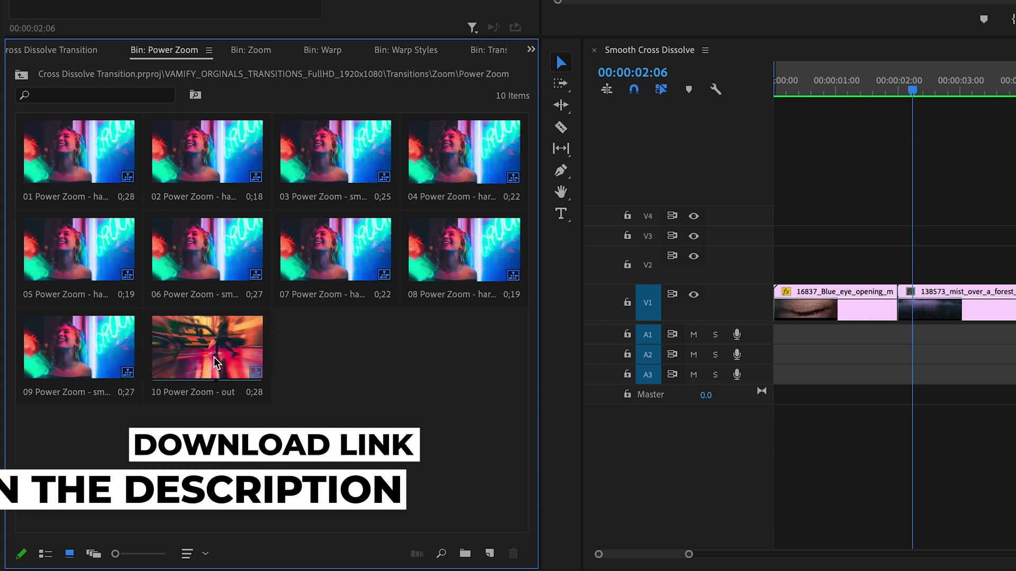
{"action": "left_click_drag", "start_coordinate": [183, 371], "coordinate": [901, 291]}
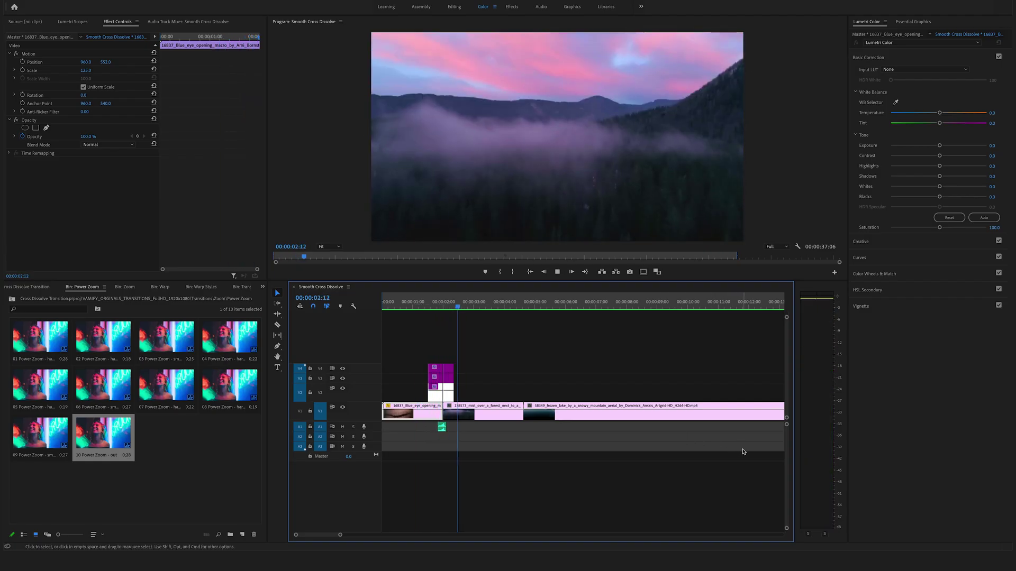
Replay the sequence from the beginning to preview the zoom transition.
{"action": "key", "text": "space"}
{"action": "key", "text": "Home"}
{"action": "key", "text": "space"}
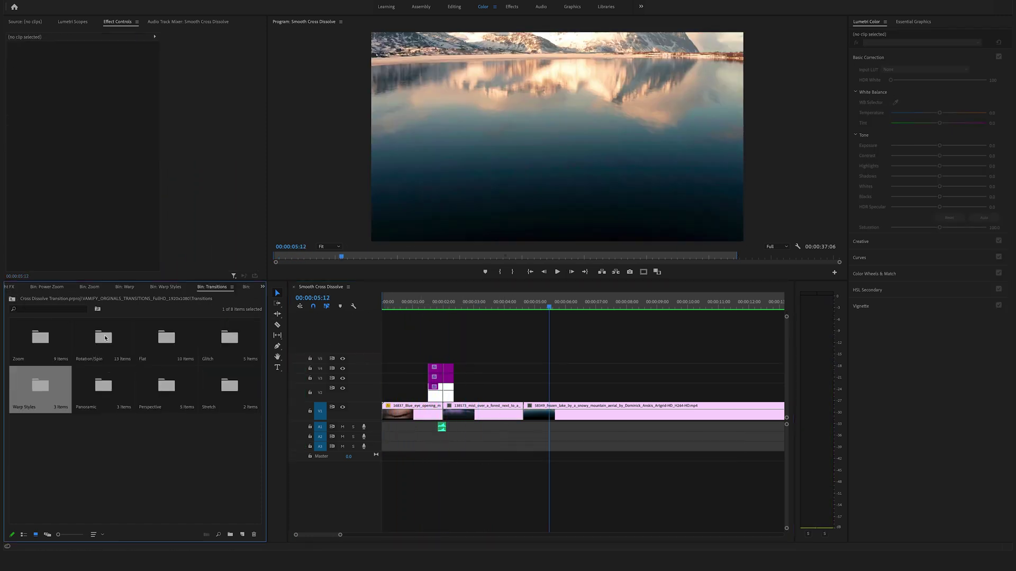
Place 01 Center Rotation from Rotation/Spin > Center Rotation on the mist-to-lake cut.
{"action": "left_click", "coordinate": [105, 339]}
{"action": "double_click", "coordinate": [111, 339]}
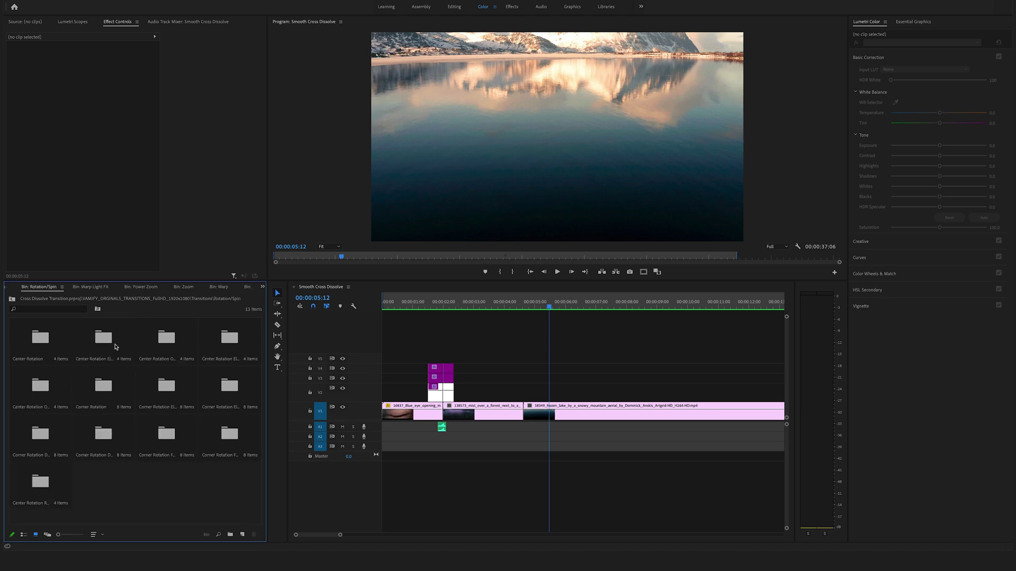
{"action": "double_click", "coordinate": [43, 339]}
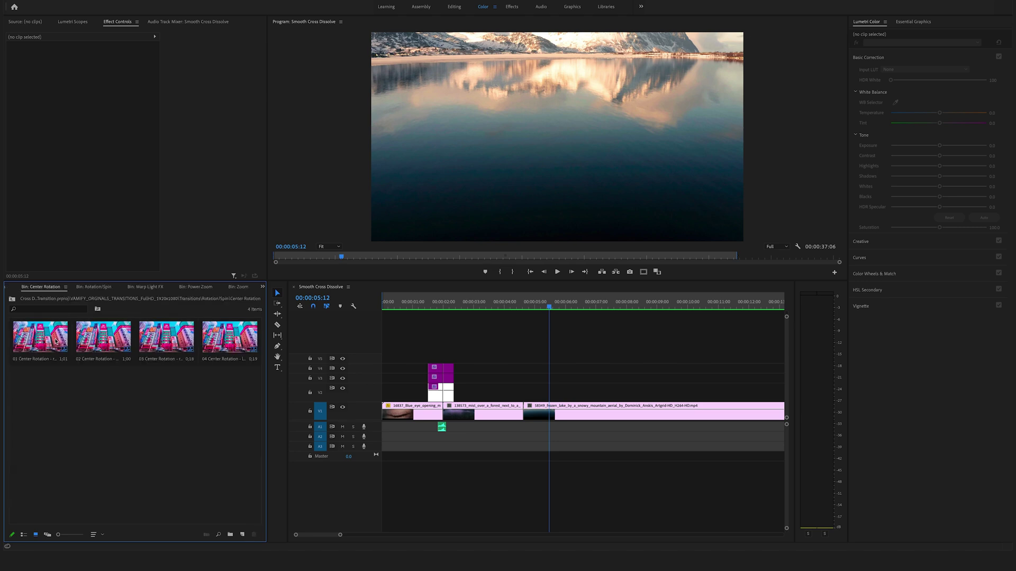
{"action": "left_click_drag", "start_coordinate": [62, 343], "coordinate": [525, 392]}
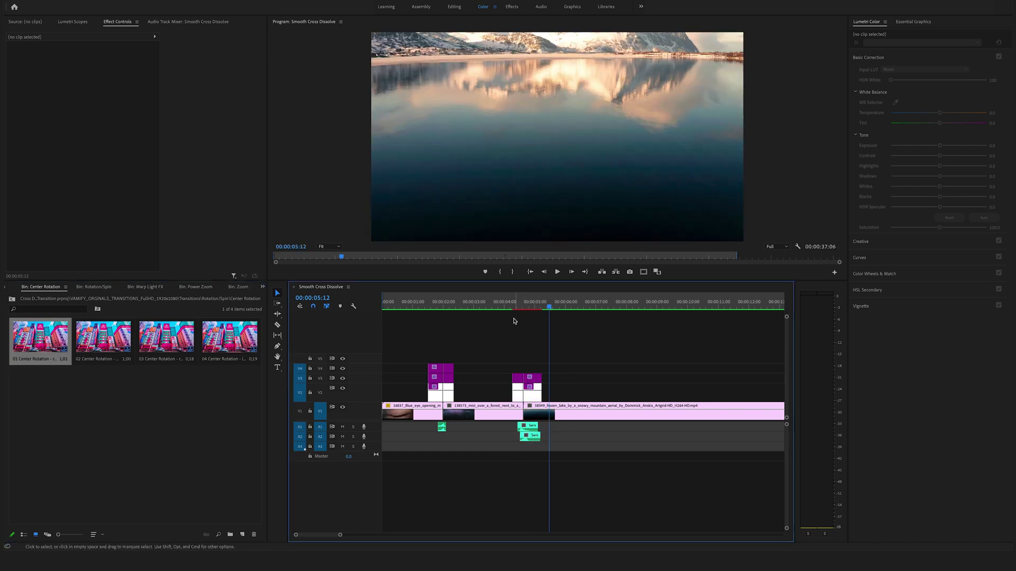
Preview the rotation from just before the cut, then open the Corner Rotation folder.
{"action": "left_click", "coordinate": [512, 302]}
{"action": "key", "text": "space"}
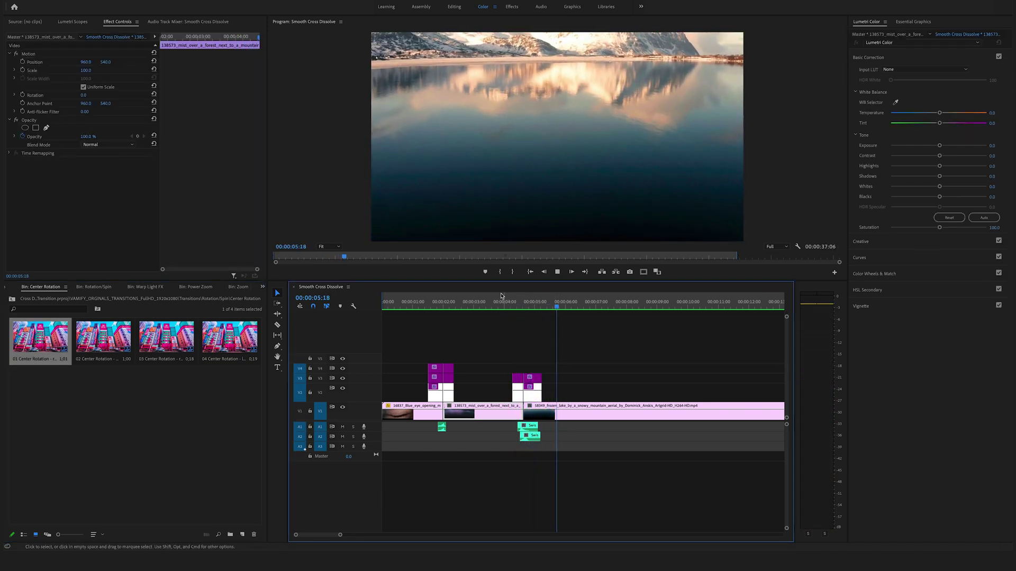
{"action": "left_click", "coordinate": [507, 304]}
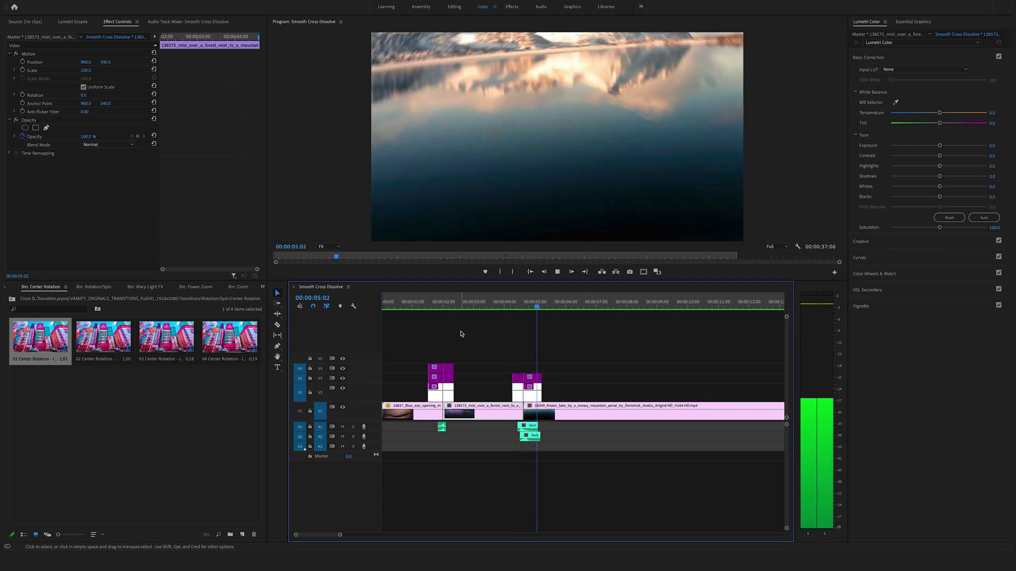
{"action": "key", "text": "space"}
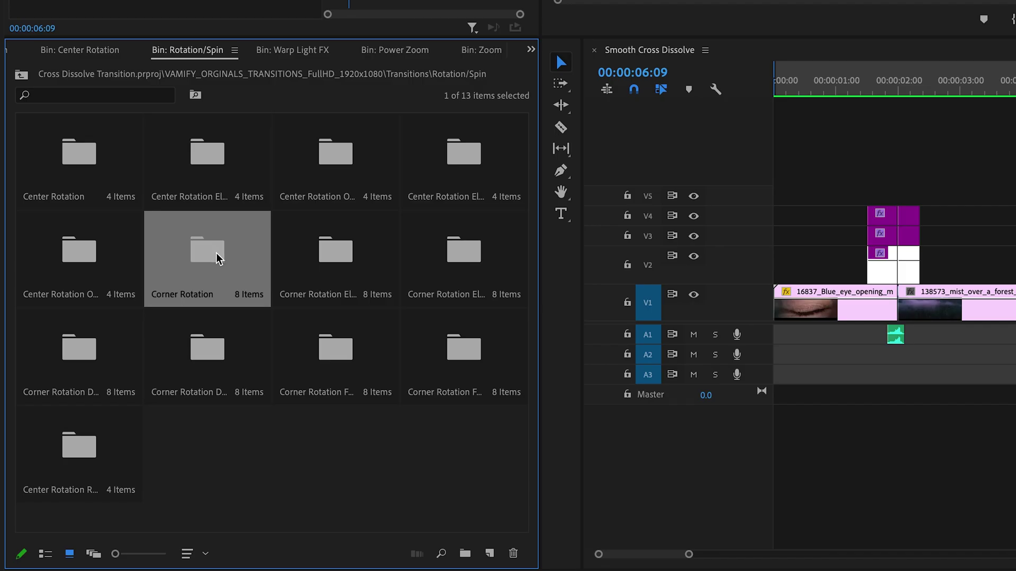
{"action": "double_click", "coordinate": [108, 388]}
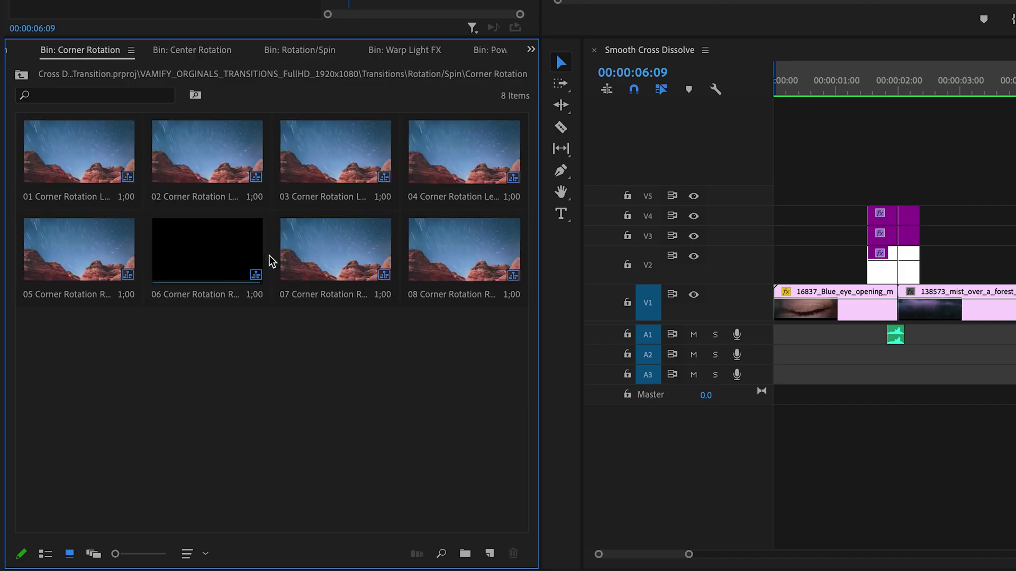